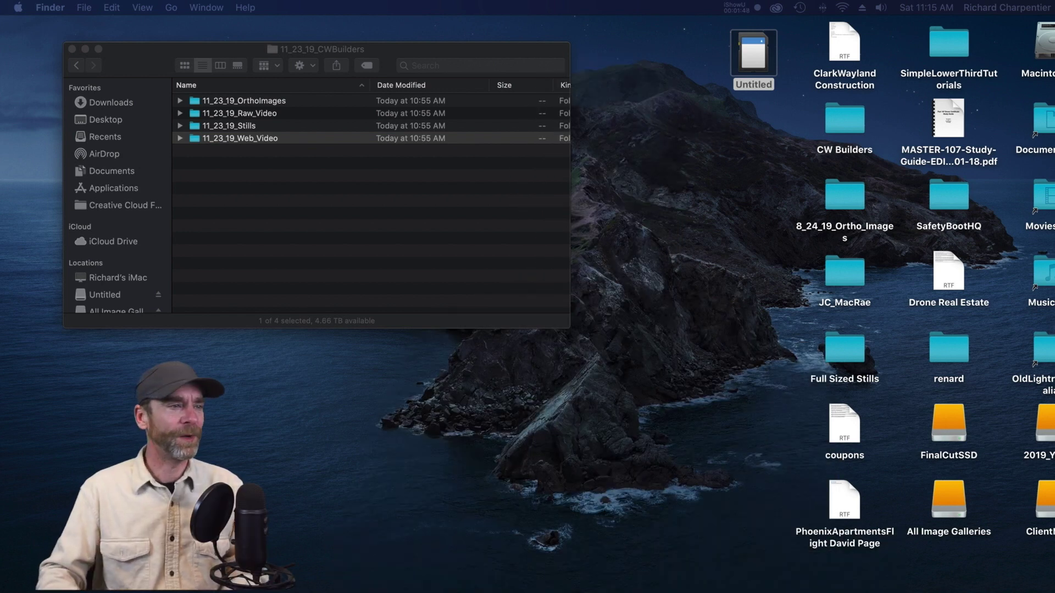
pyautogui.moveTo(398, 48); pyautogui.dragTo(406, 22)
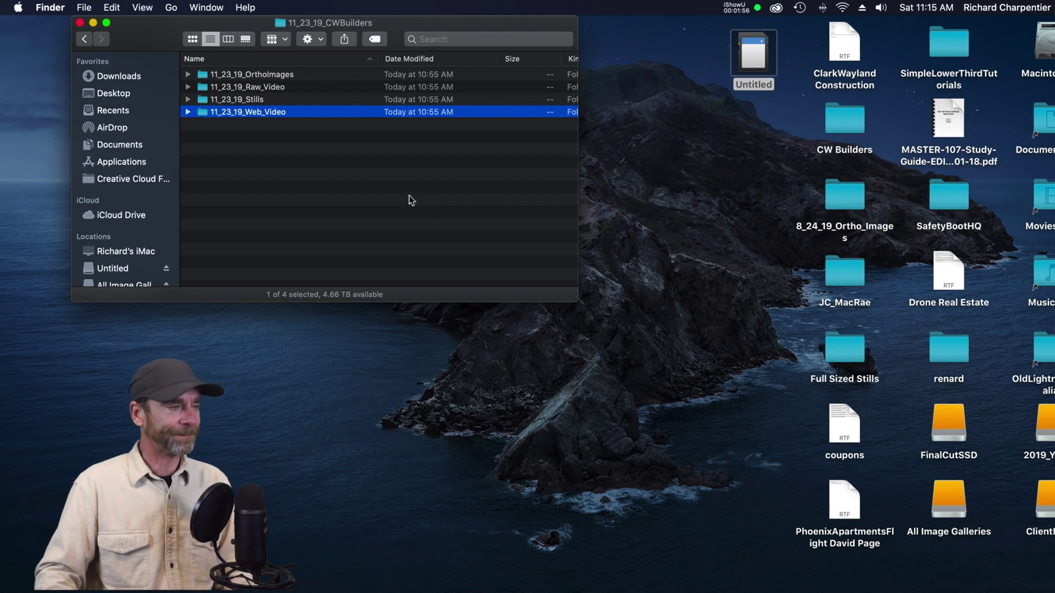
pyautogui.click(84, 38)
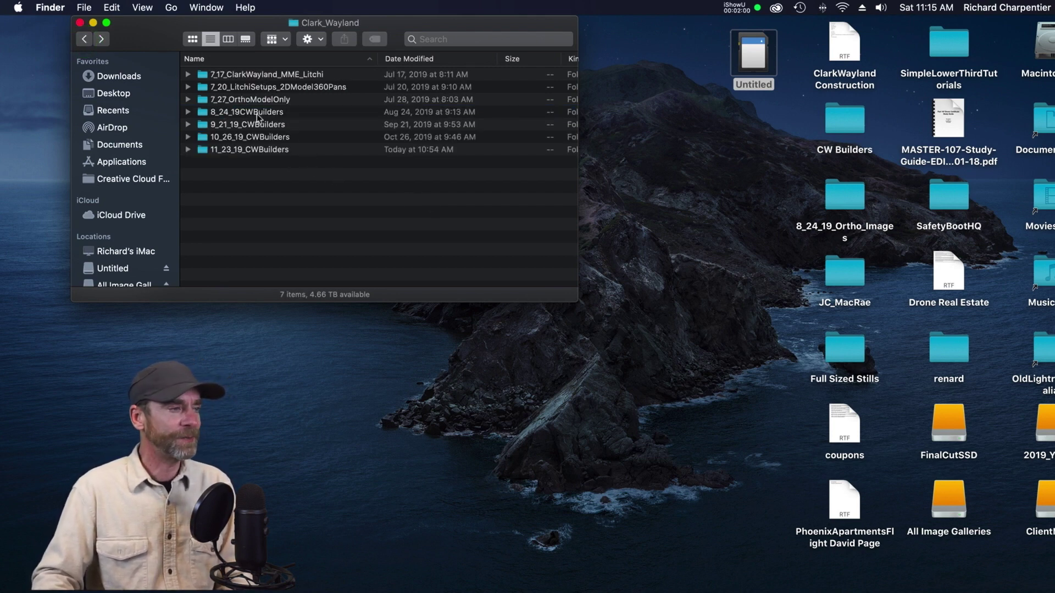
pyautogui.click(285, 77)
pyautogui.click(281, 89)
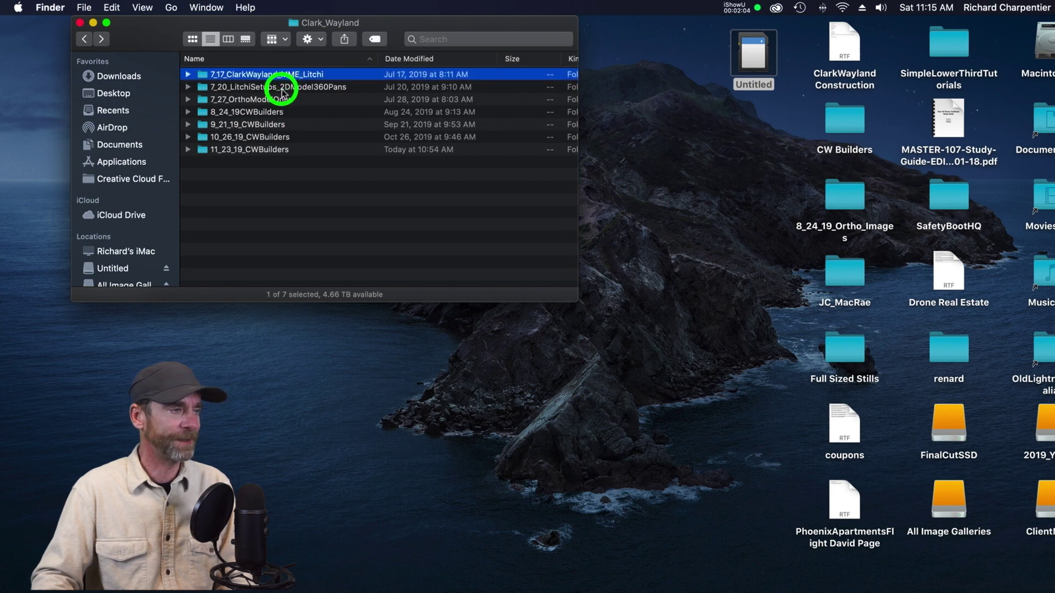
pyautogui.click(276, 100)
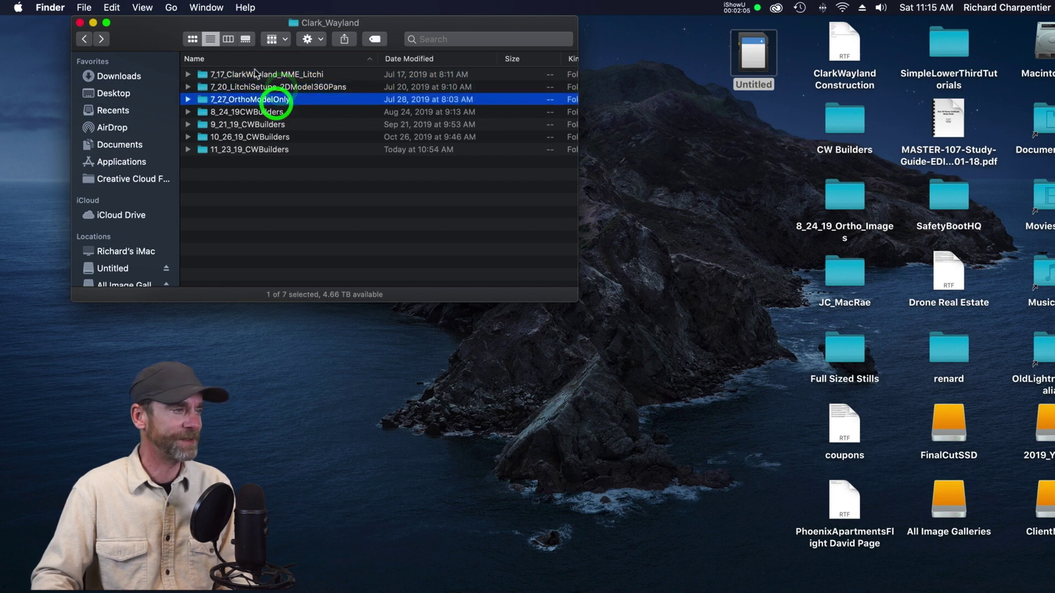
# Reopen the 11_23_19_CWBuilders folder and review its OrthoImages, Raw_Video, Stills and Web_Video subfolders
pyautogui.click(225, 150)
pyautogui.click(254, 152)
pyautogui.doubleClick(254, 153)
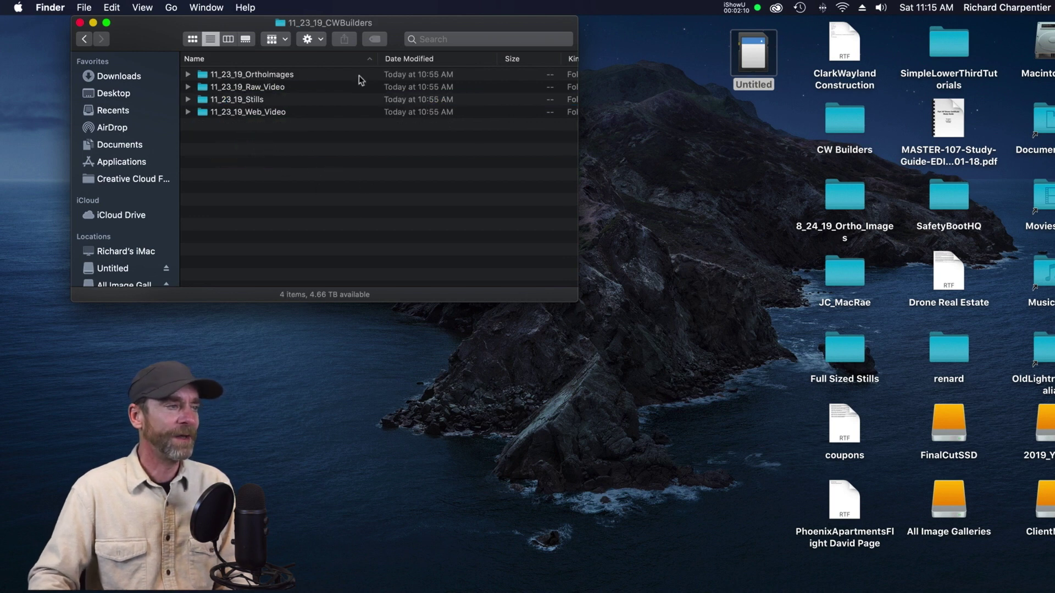
pyautogui.click(276, 75)
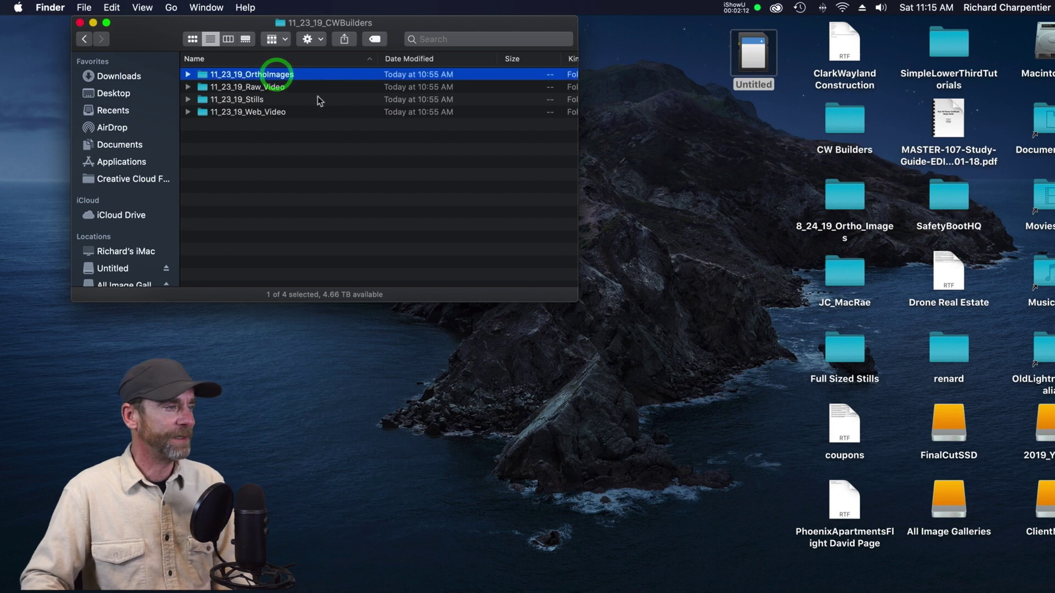
pyautogui.click(299, 87)
pyautogui.click(299, 99)
pyautogui.click(321, 113)
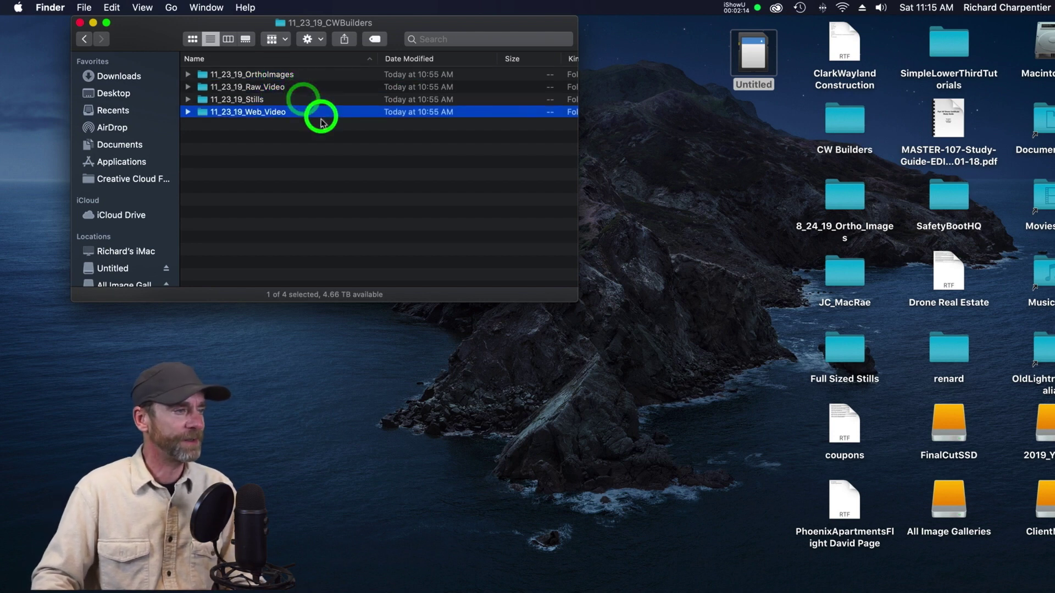
pyautogui.click(317, 153)
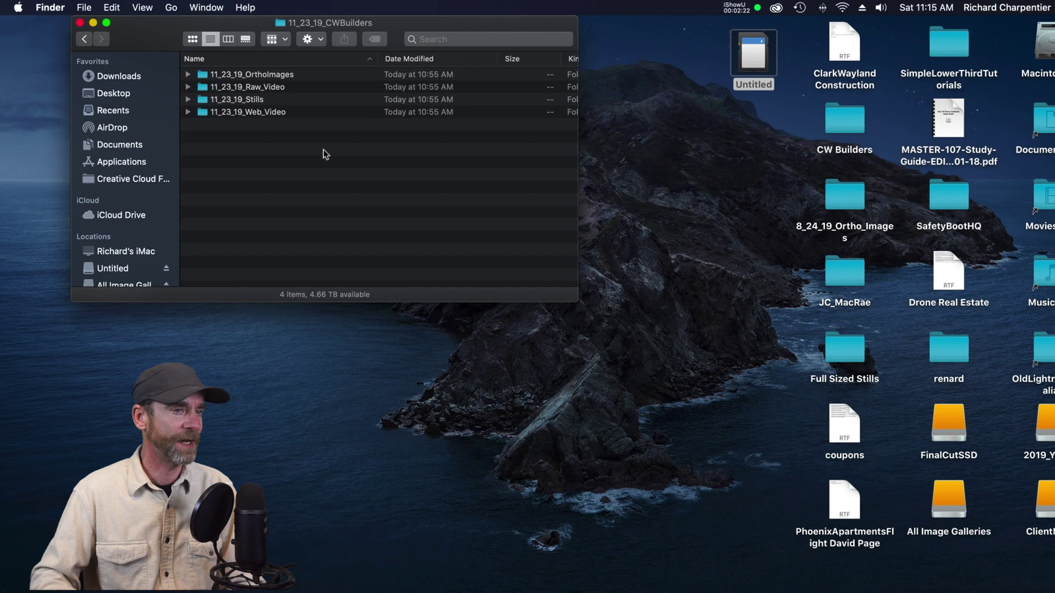
# Open the Untitled memory card in a separate window clear of the project window and go into its 100MEDIA folder
pyautogui.doubleClick(751, 52)
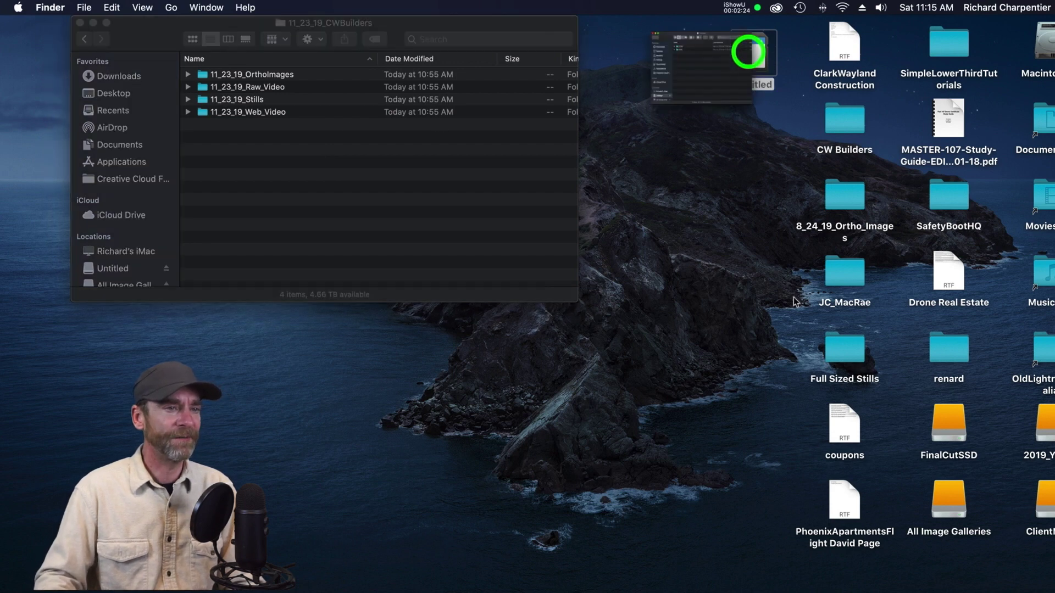
pyautogui.moveTo(342, 37); pyautogui.dragTo(756, 246)
pyautogui.doubleClick(646, 298)
pyautogui.click(664, 297)
pyautogui.doubleClick(664, 301)
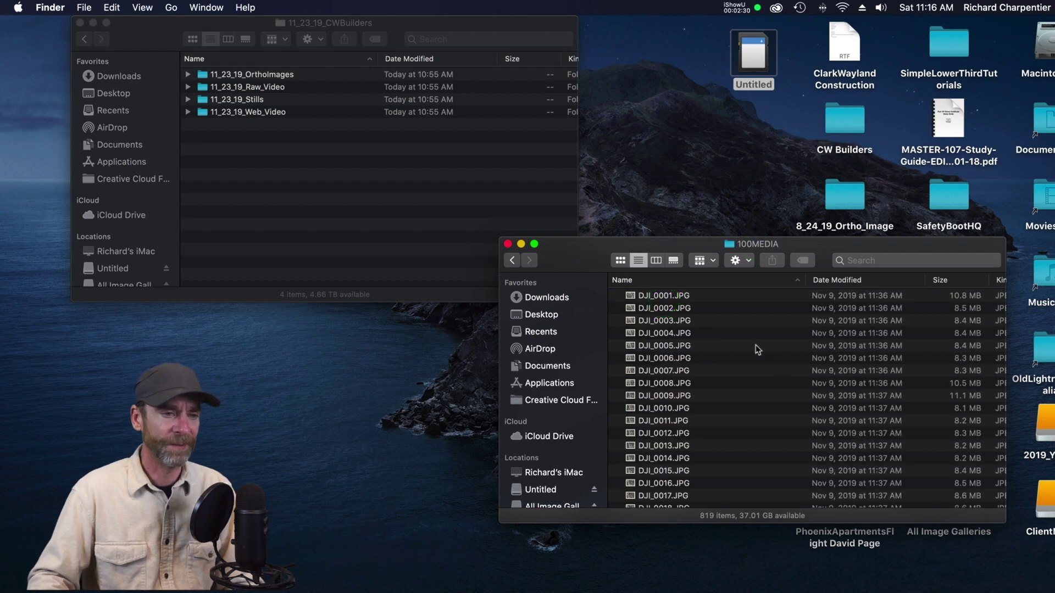
# Find the first photo dated today in the 100MEDIA folder and select DJI_0720.JPG
pyautogui.scroll(-5, 836, 300)
pyautogui.scroll(-15, 836, 298)
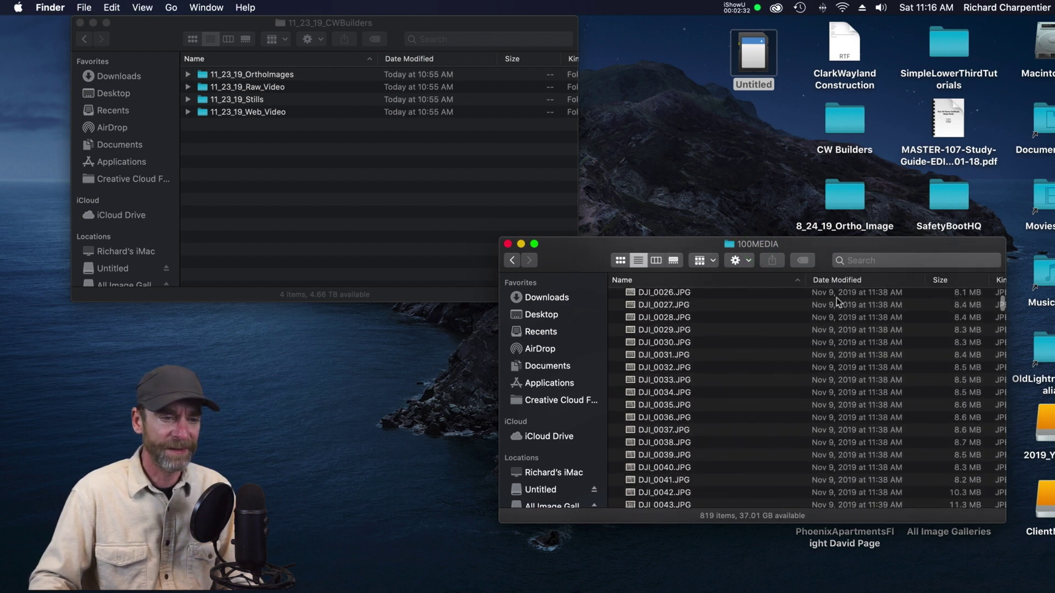
pyautogui.scroll(-12, 837, 297)
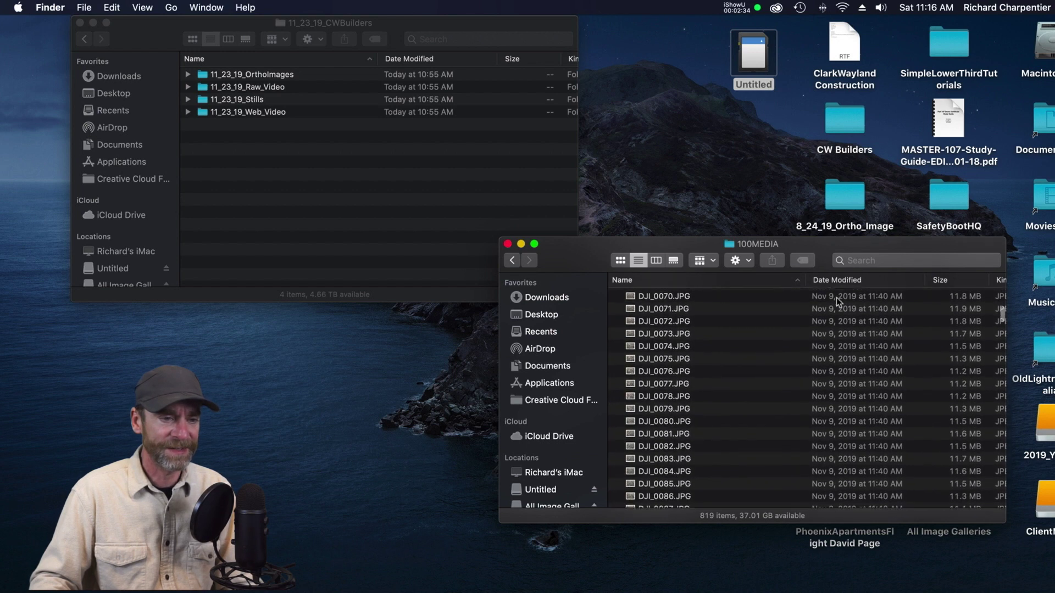
pyautogui.scroll(-20, 836, 302)
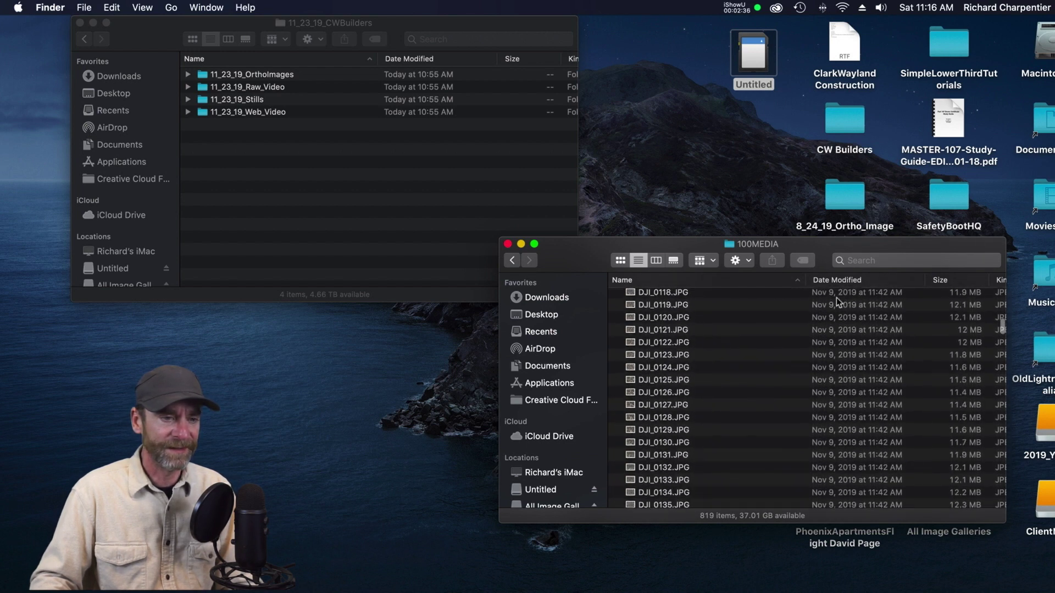
pyautogui.scroll(-20, 821, 380)
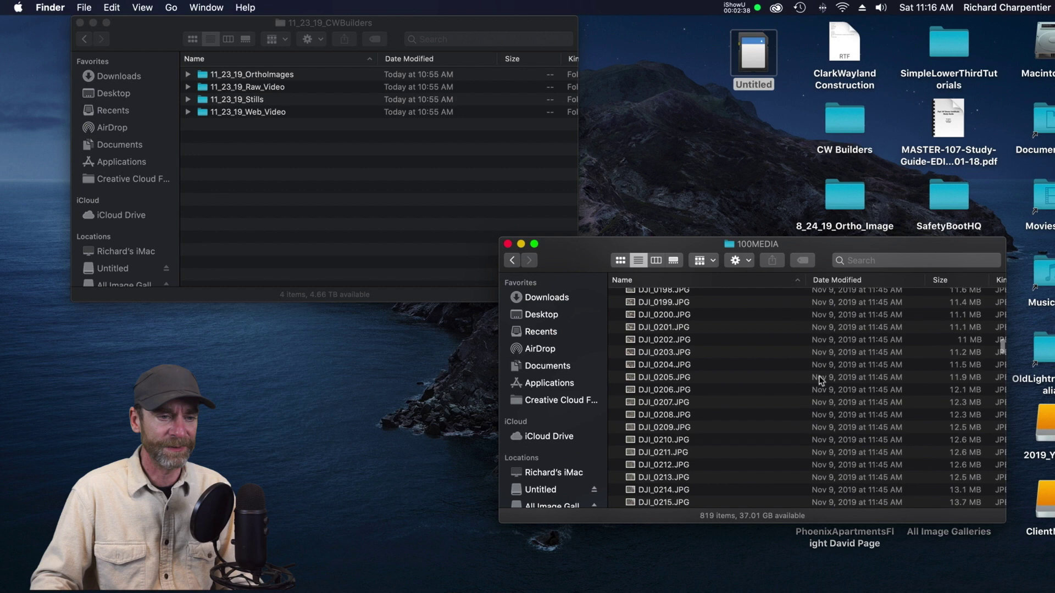
pyautogui.scroll(-16, 821, 381)
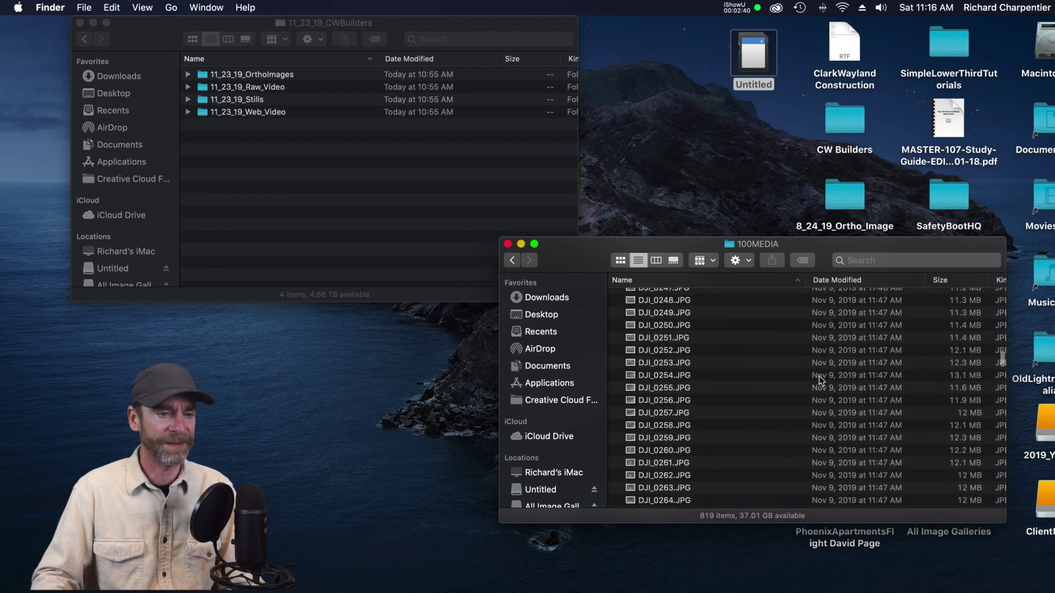
pyautogui.scroll(-20, 821, 380)
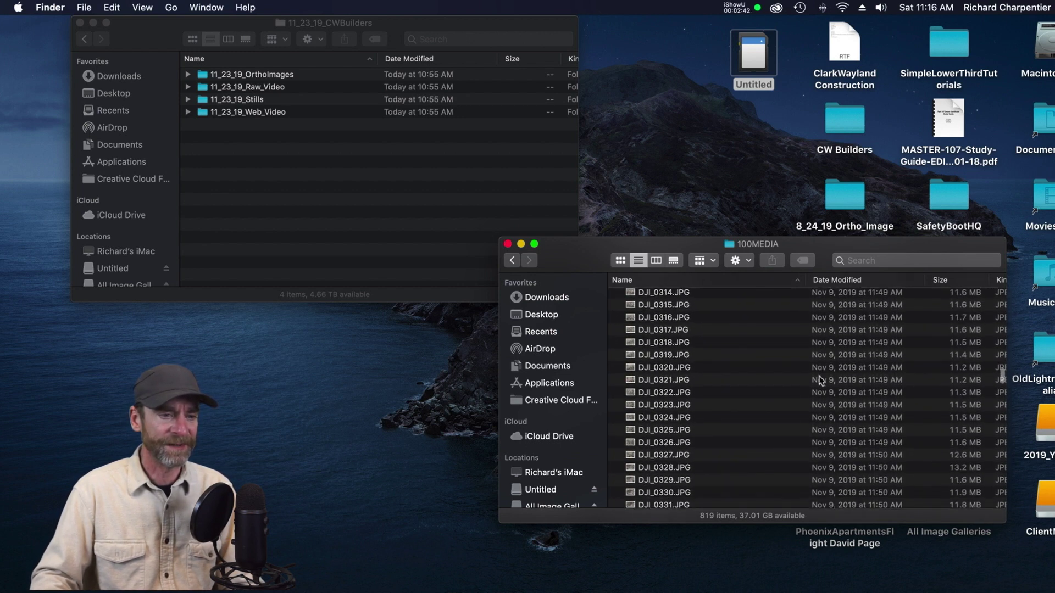
pyautogui.scroll(-13, 820, 380)
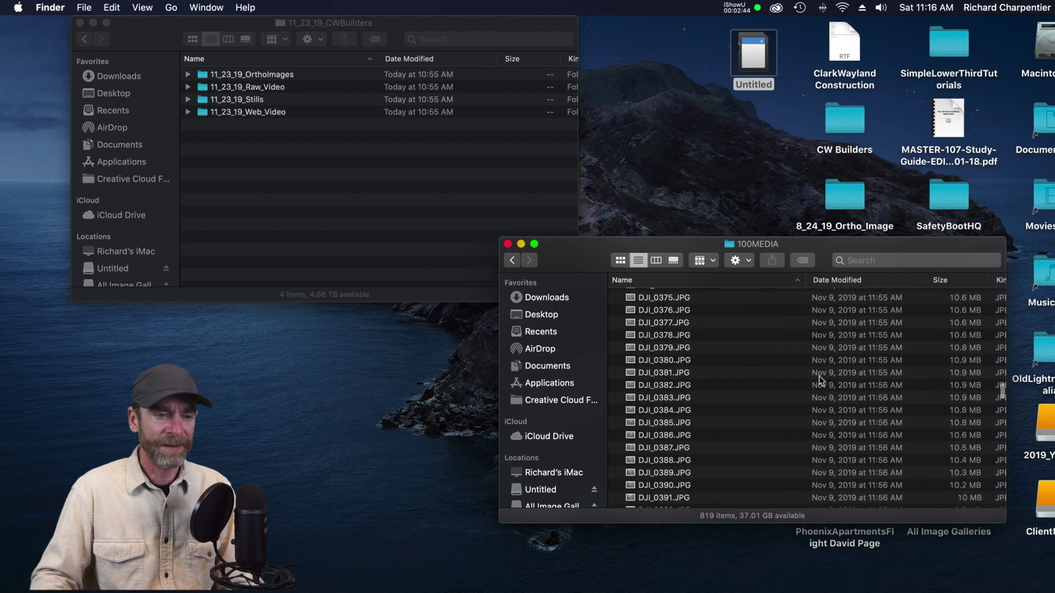
pyautogui.scroll(-18, 820, 381)
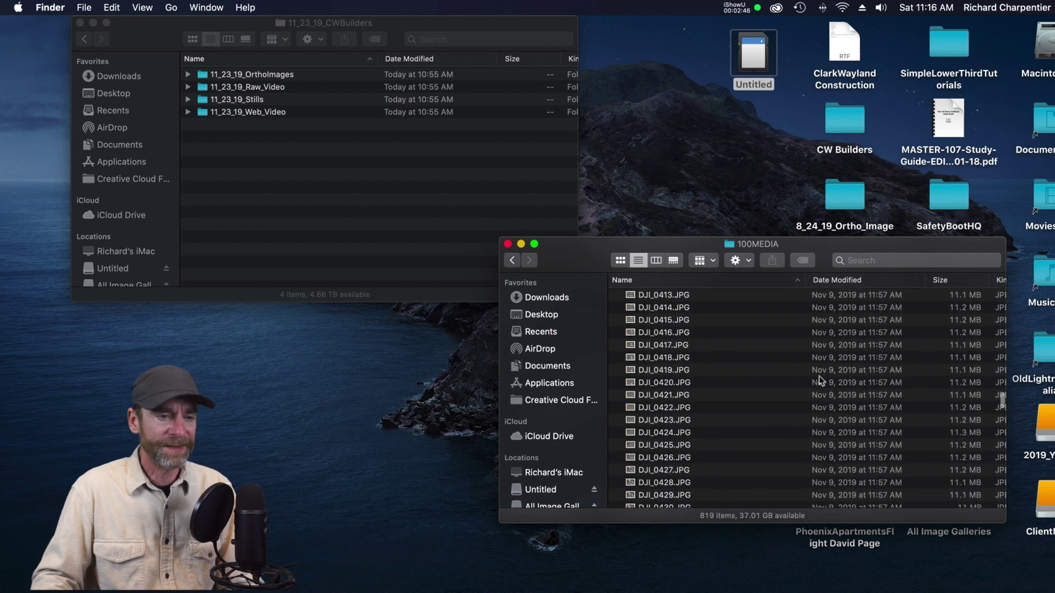
pyautogui.scroll(-15, 820, 381)
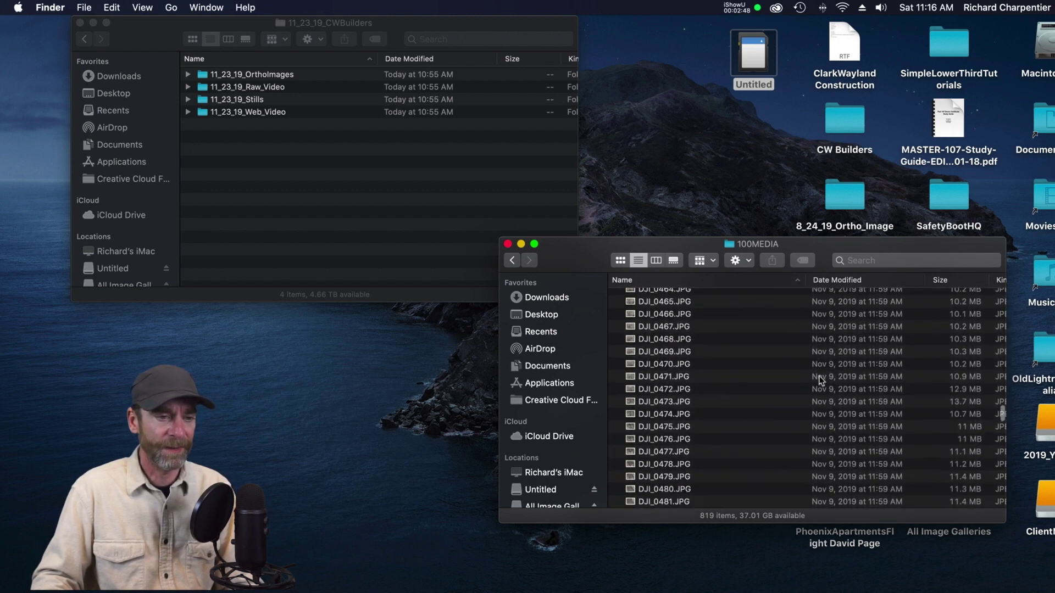
pyautogui.scroll(-16, 820, 380)
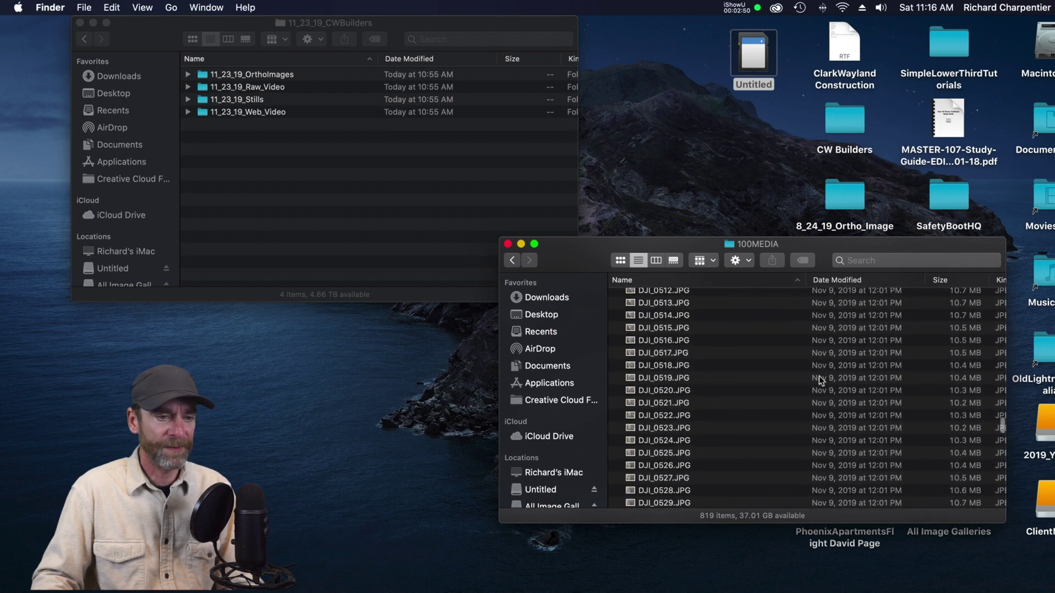
pyautogui.scroll(-14, 821, 380)
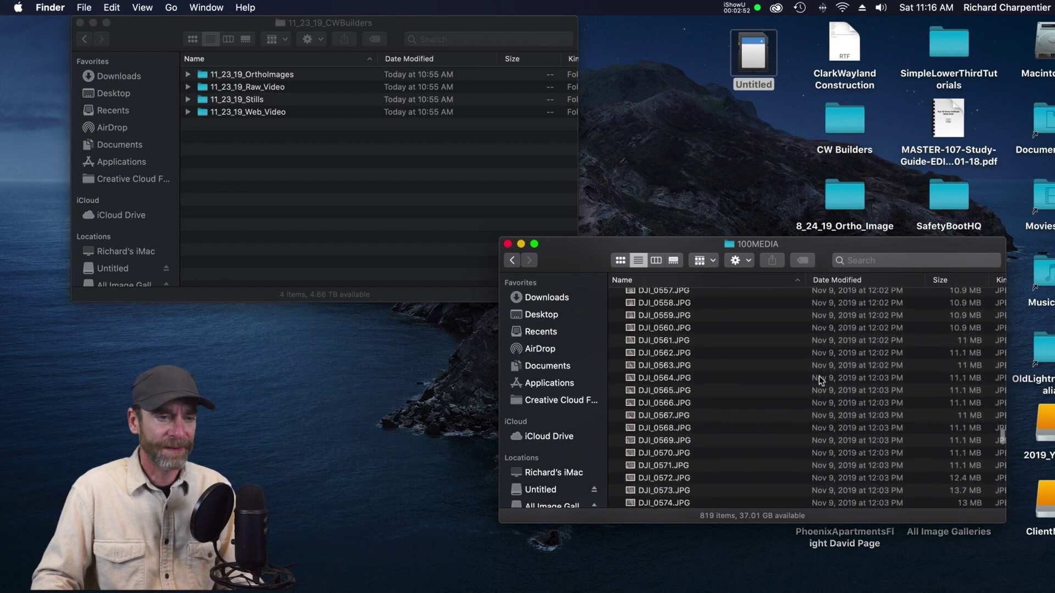
pyautogui.scroll(-19, 820, 380)
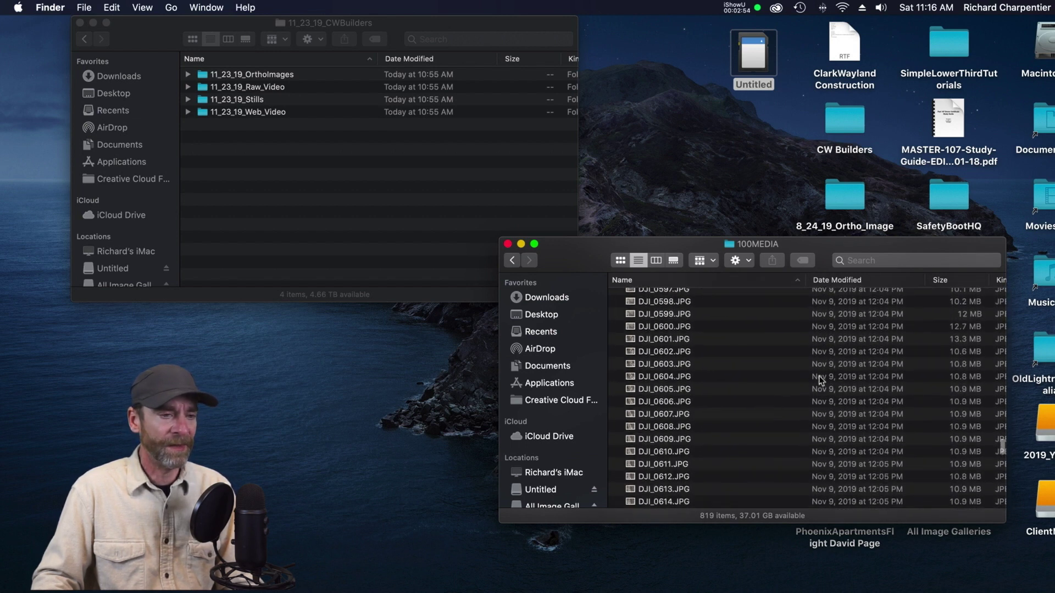
pyautogui.scroll(-12, 821, 380)
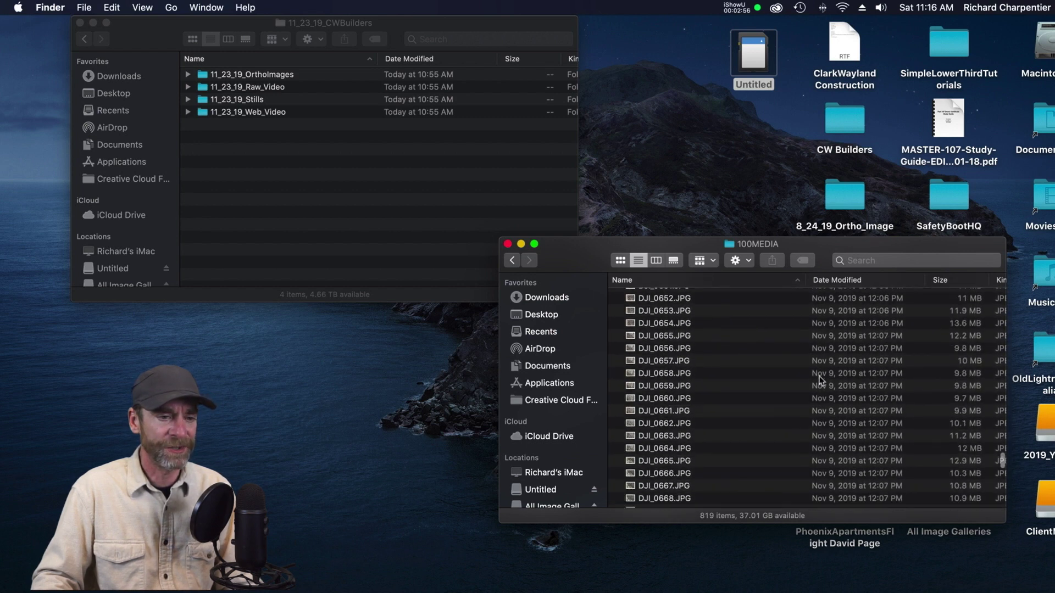
pyautogui.scroll(-11, 821, 380)
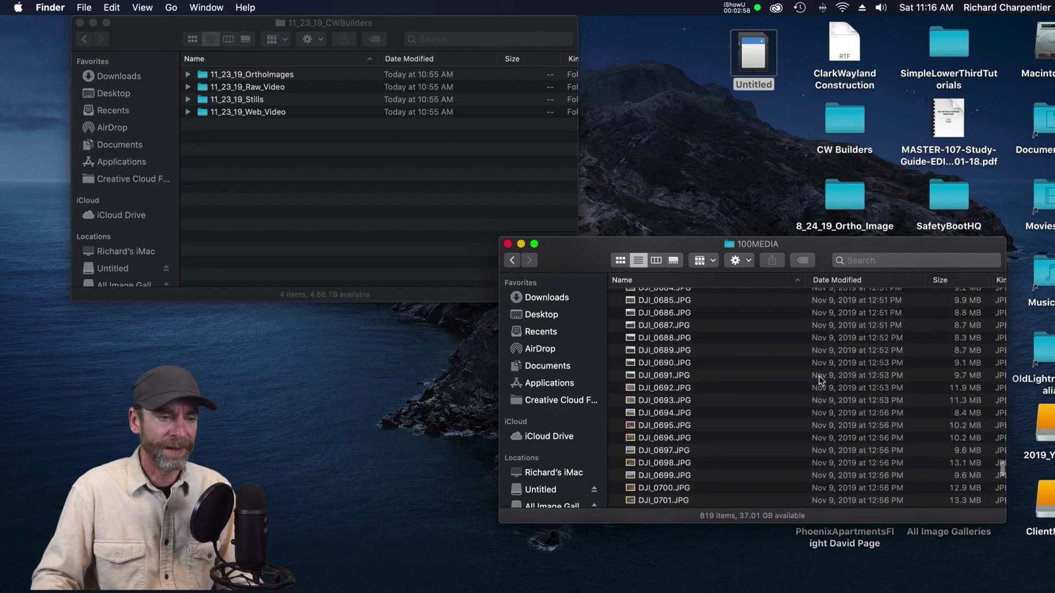
pyautogui.scroll(1, 821, 374)
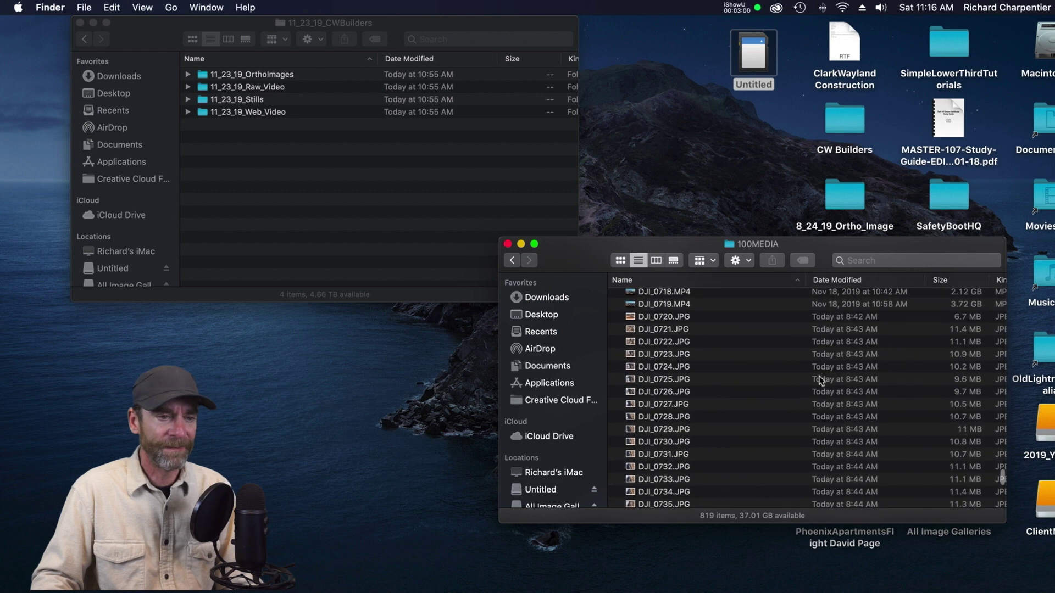
pyautogui.click(820, 355)
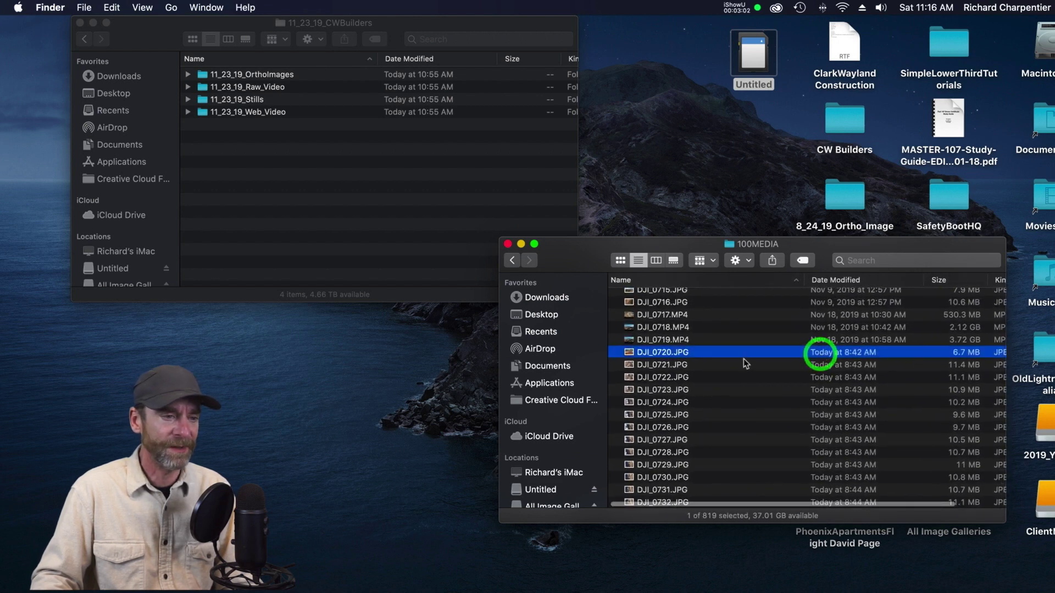
# Extend the selection through DJI_0804.JPG and copy the selected photos into the 11_23_19_OrthoImages folder
pyautogui.scroll(-2, 767, 367)
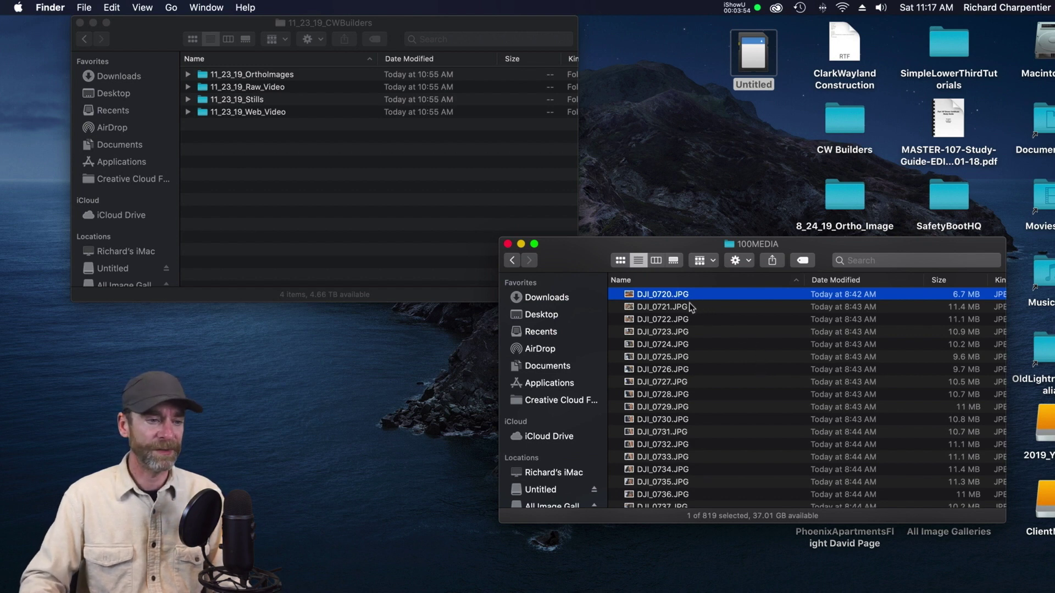
pyautogui.scroll(-10, 691, 306)
pyautogui.scroll(-10, 726, 354)
pyautogui.scroll(-15, 725, 355)
pyautogui.scroll(-3, 726, 355)
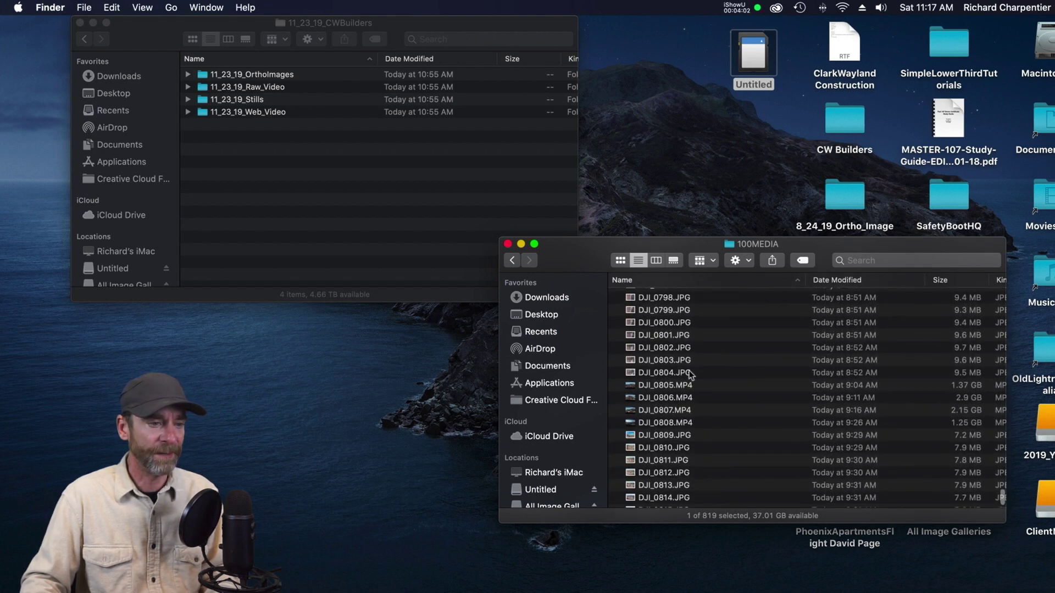
pyautogui.keyDown('shift'); pyautogui.click(702, 373); pyautogui.keyUp('shift')
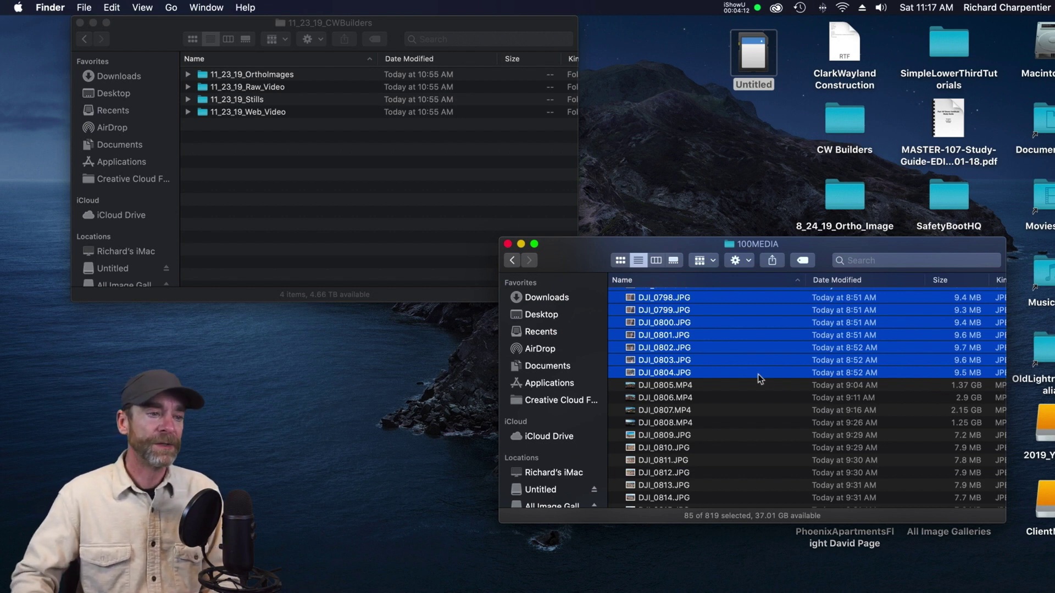
pyautogui.scroll(3, 739, 360)
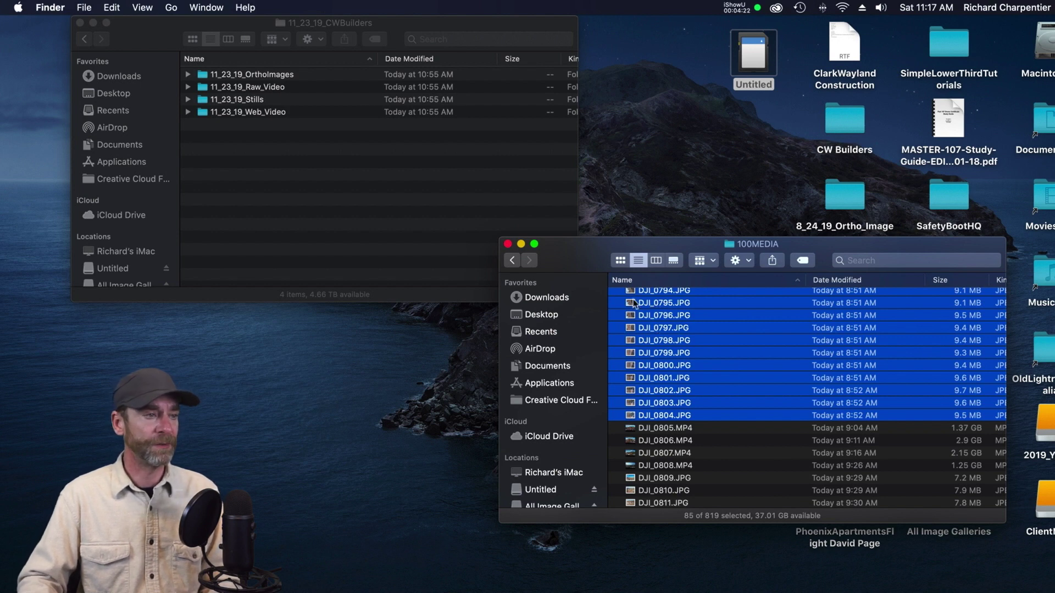
pyautogui.moveTo(457, 28); pyautogui.dragTo(416, 28)
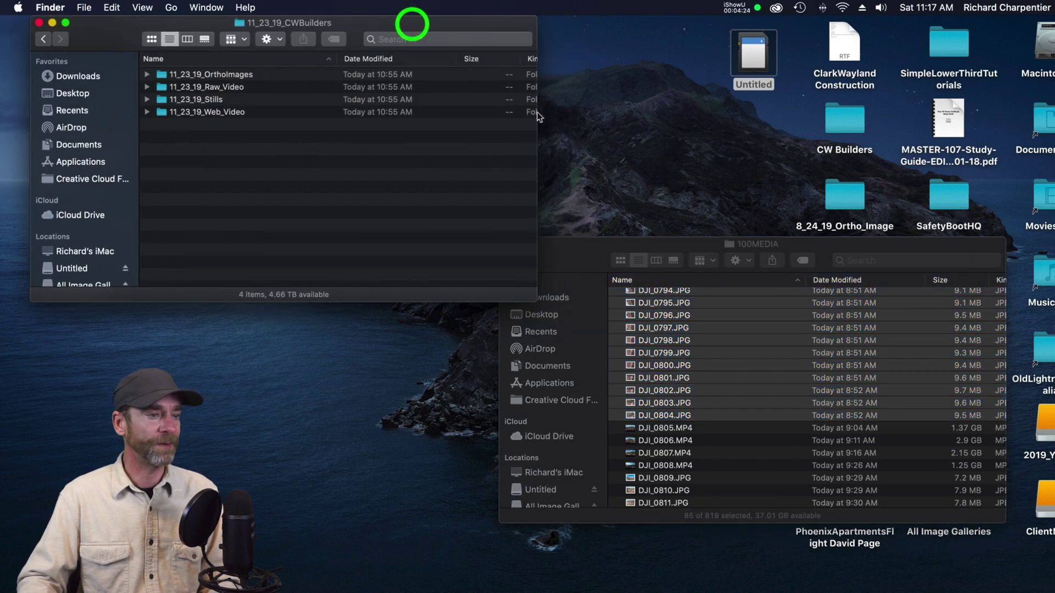
pyautogui.click(585, 246)
pyautogui.moveTo(617, 300); pyautogui.dragTo(250, 81)
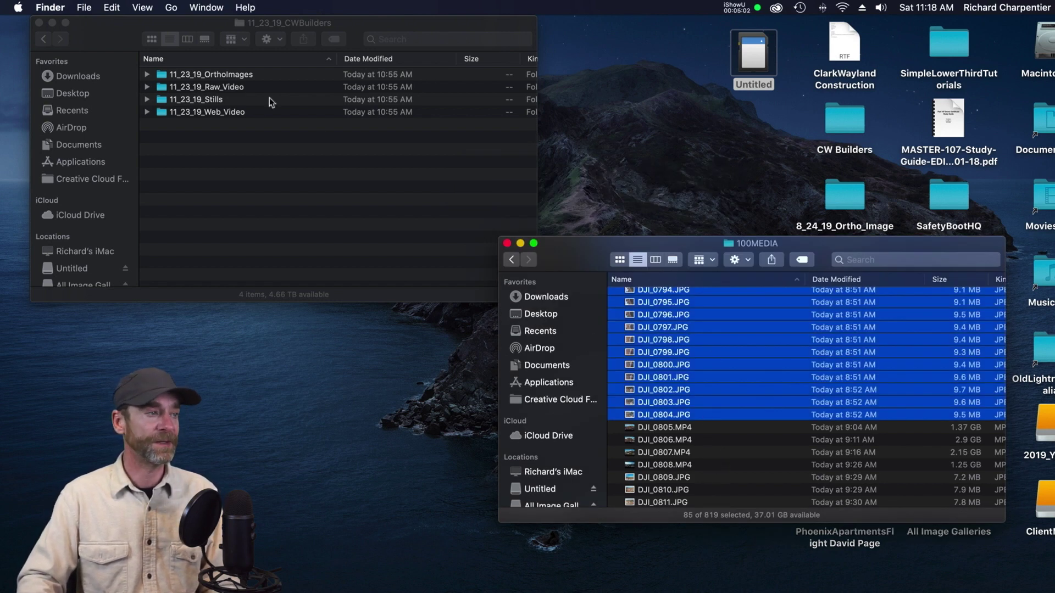
# Check the copied photos inside the 11_23_19_OrthoImages folder, and return to the 11_23_19_CWBuilders folder
pyautogui.click(369, 25)
pyautogui.doubleClick(218, 75)
pyautogui.scroll(-10, 210, 80)
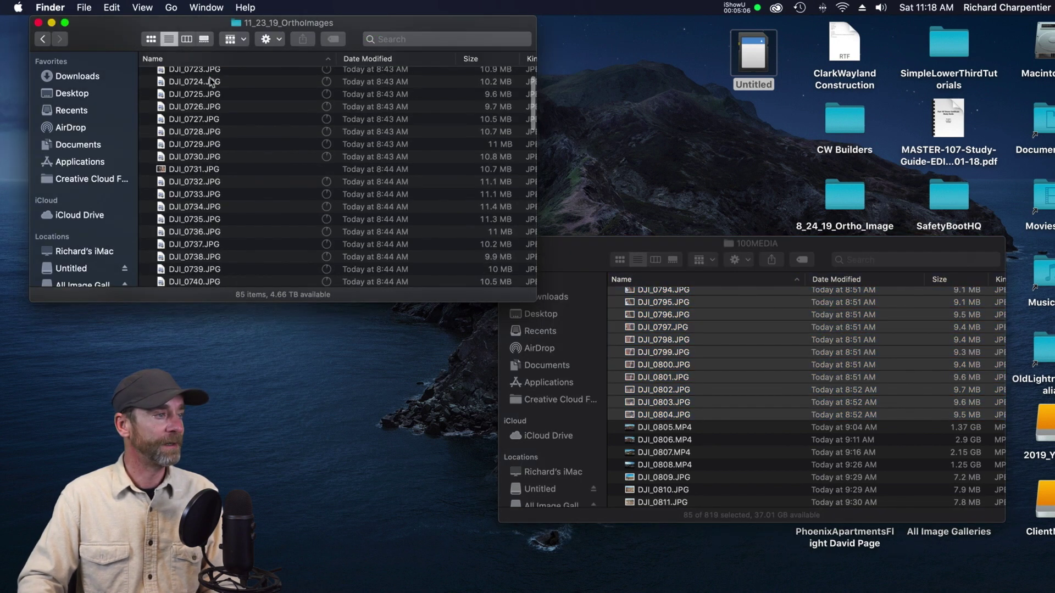
pyautogui.scroll(10, 209, 80)
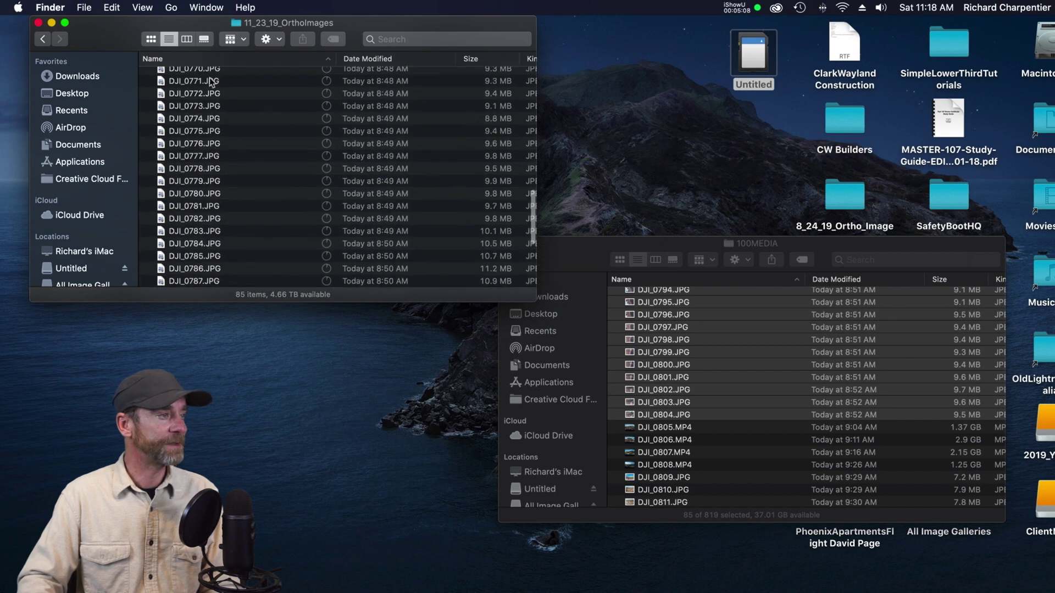
pyautogui.click(43, 39)
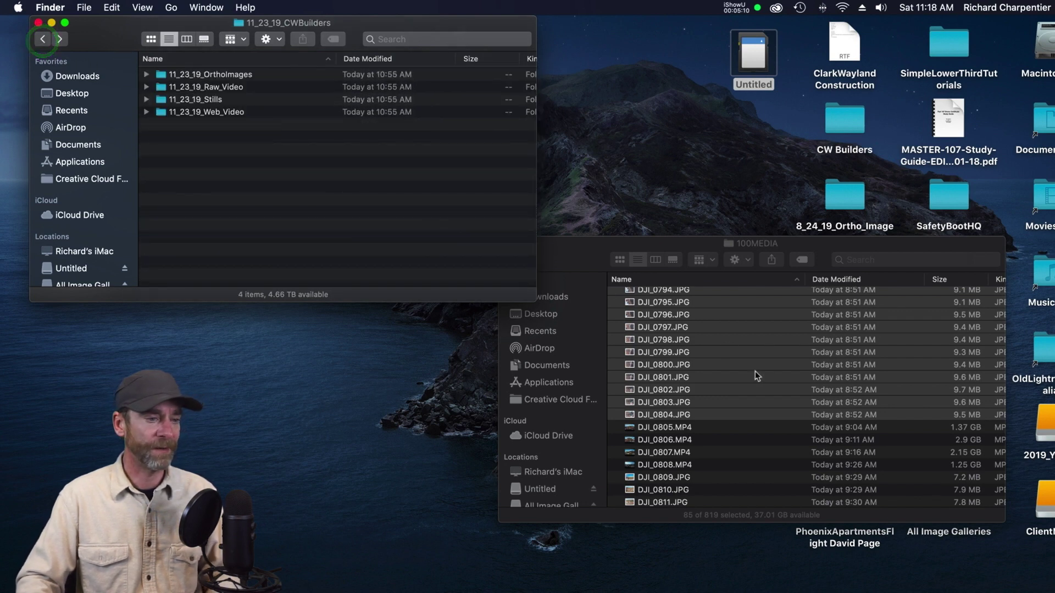
# Copy the videos DJI_0805.MP4 through DJI_0808.MP4 from 100MEDIA into the 11_23_19_Raw_Video folder
pyautogui.scroll(-3, 742, 379)
pyautogui.scroll(-5, 742, 380)
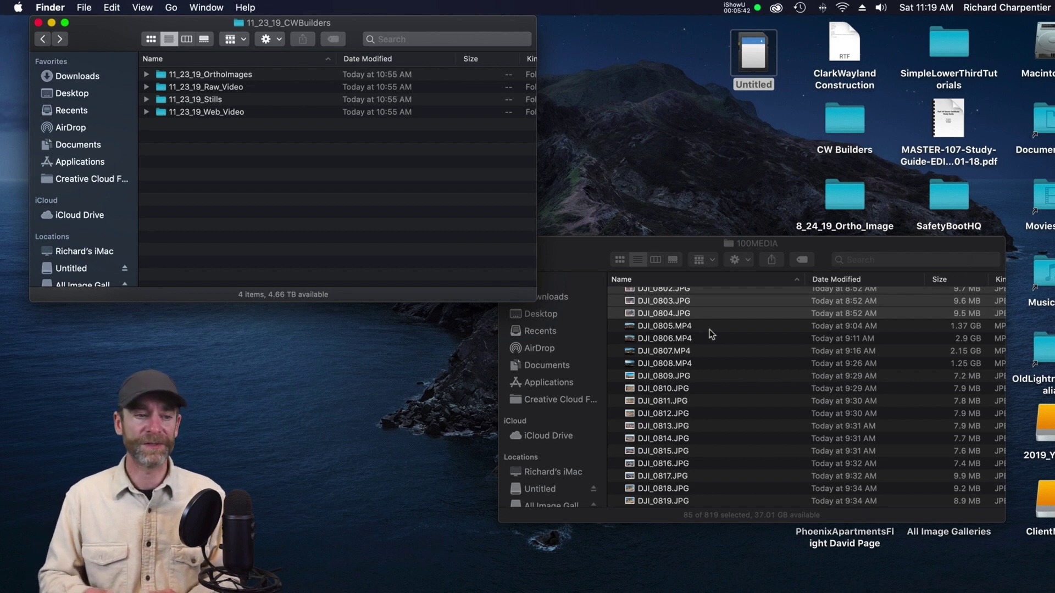
pyautogui.click(696, 326)
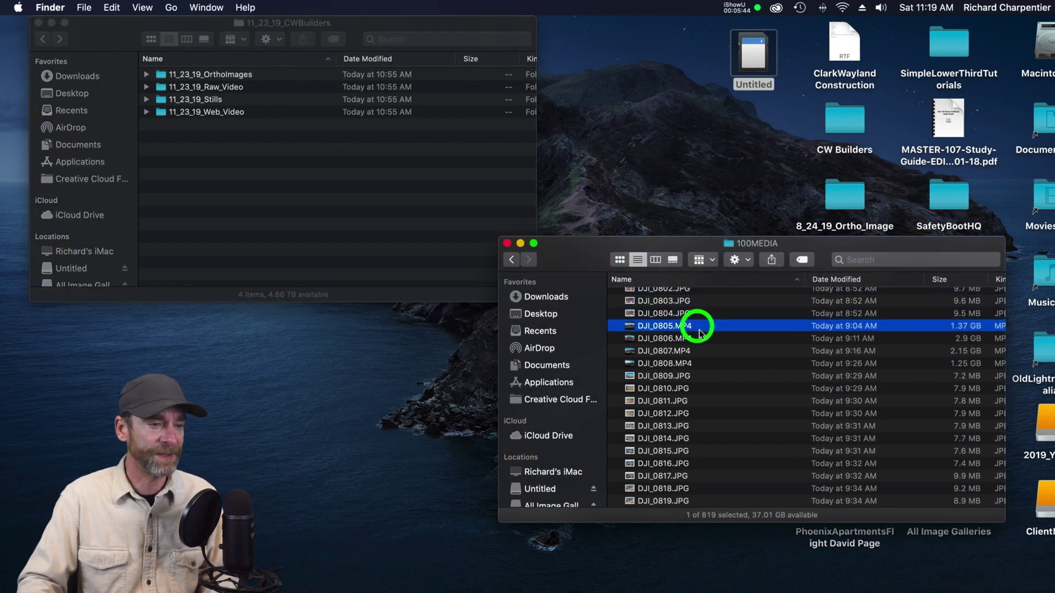
pyautogui.keyDown('shift'); pyautogui.click(701, 364); pyautogui.keyUp('shift')
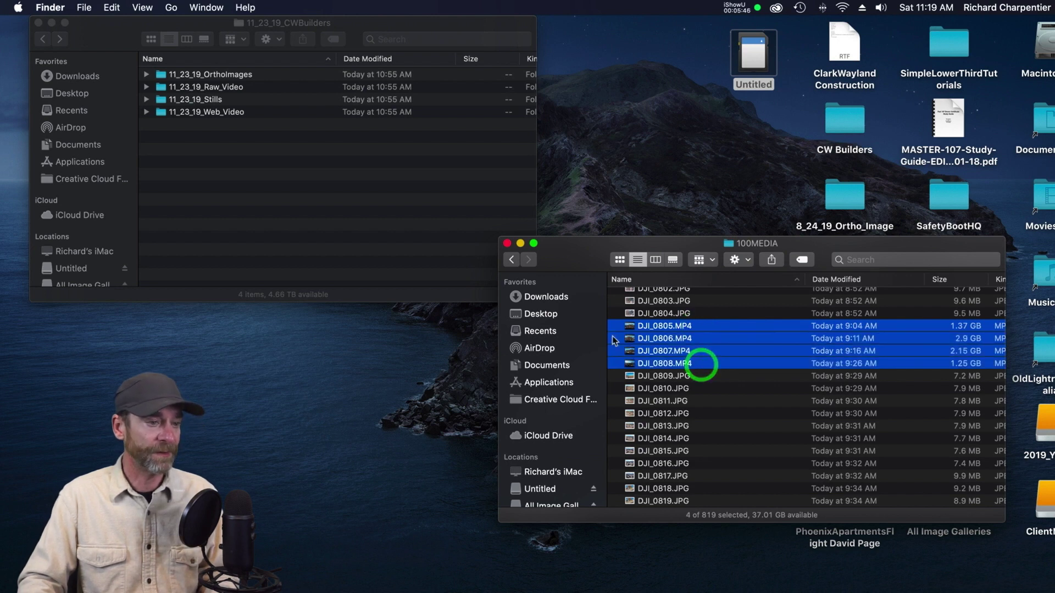
pyautogui.moveTo(637, 338); pyautogui.dragTo(237, 91)
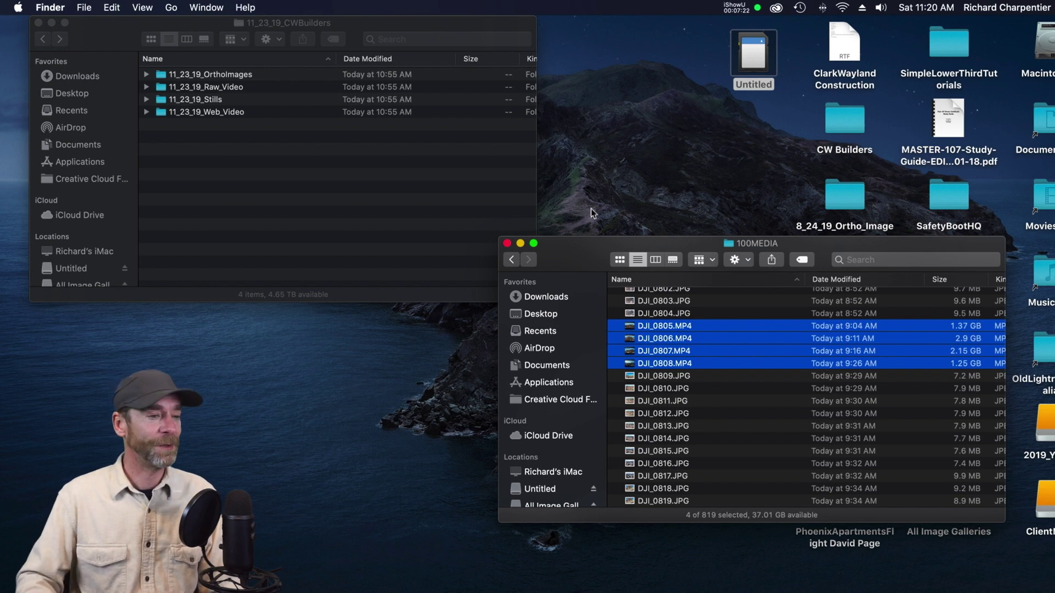
# Copy the photos DJI_0809.JPG through DJI_0819.JPG from 100MEDIA into the 11_23_19_Stills folder
pyautogui.click(670, 377)
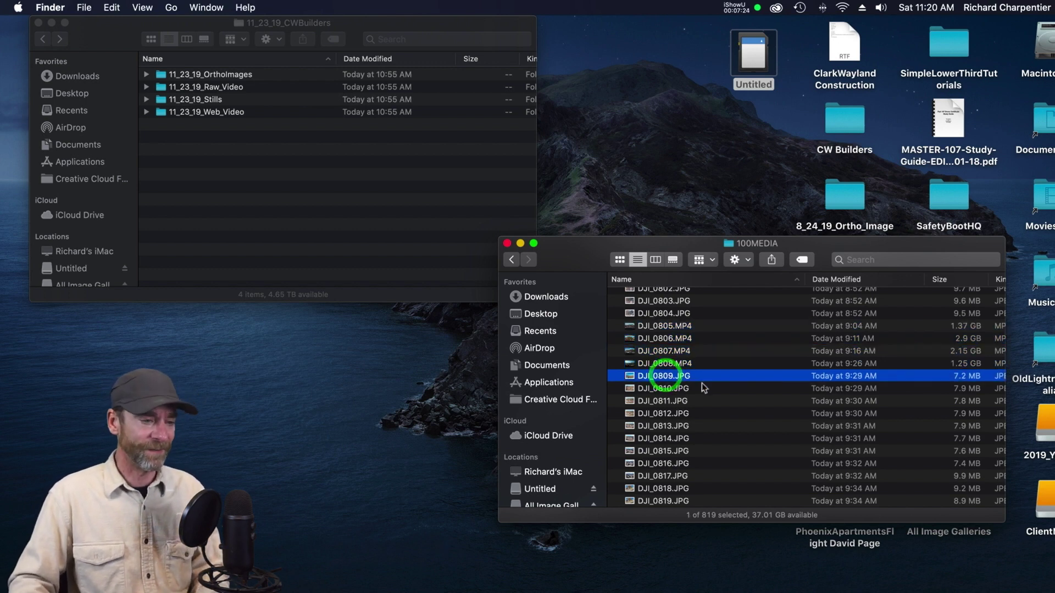
pyautogui.keyDown('shift'); pyautogui.click(694, 502); pyautogui.keyUp('shift')
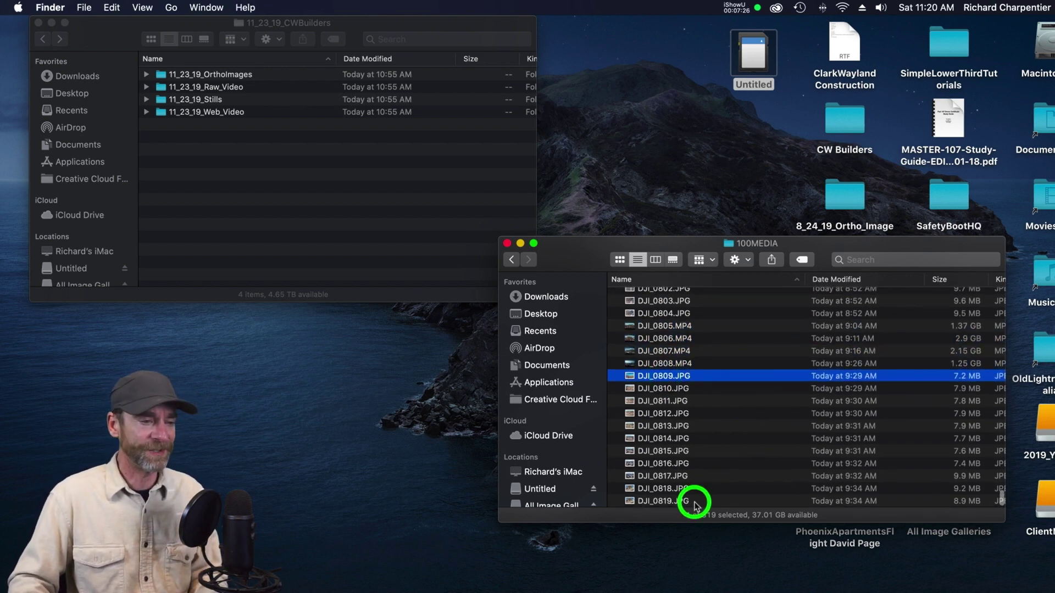
pyautogui.moveTo(667, 383); pyautogui.dragTo(219, 103)
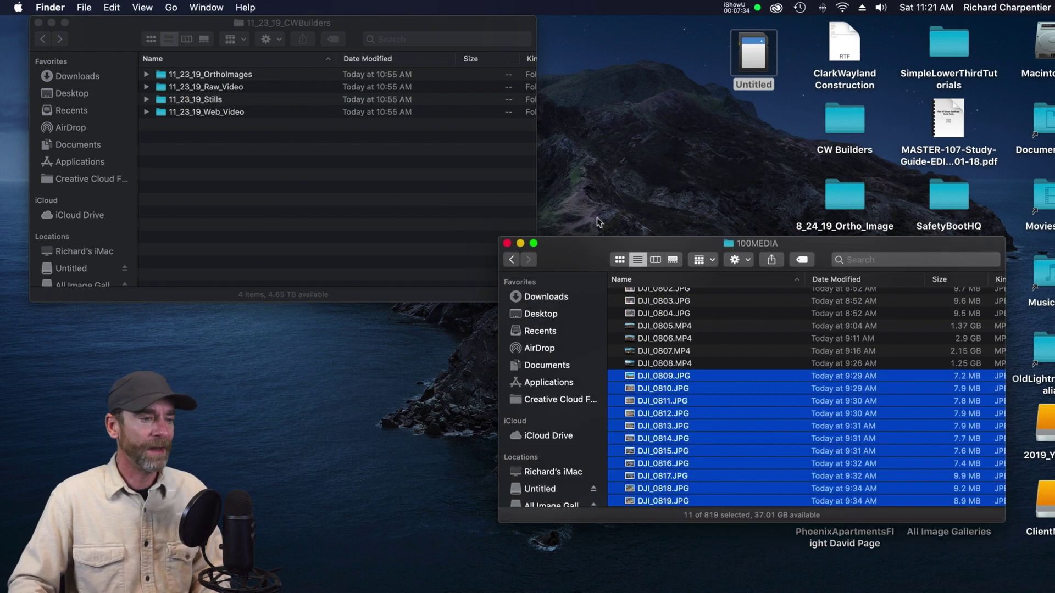
# Preview the stills DJI_0819.JPG, DJI_0818.JPG and DJI_0817.JPG one after another, closing each preview
pyautogui.moveTo(636, 246); pyautogui.dragTo(641, 164)
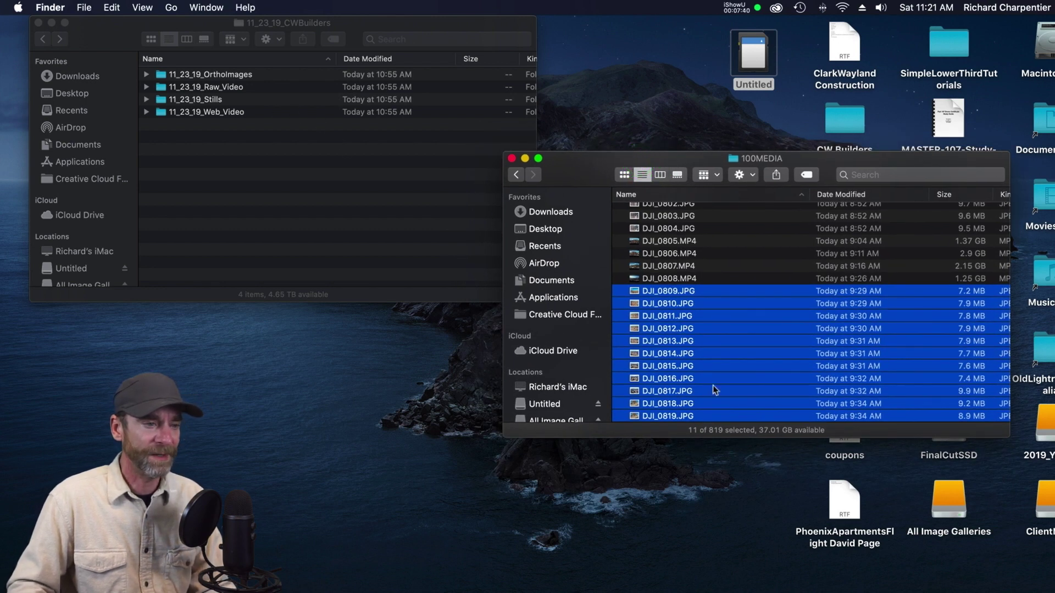
pyautogui.click(704, 340)
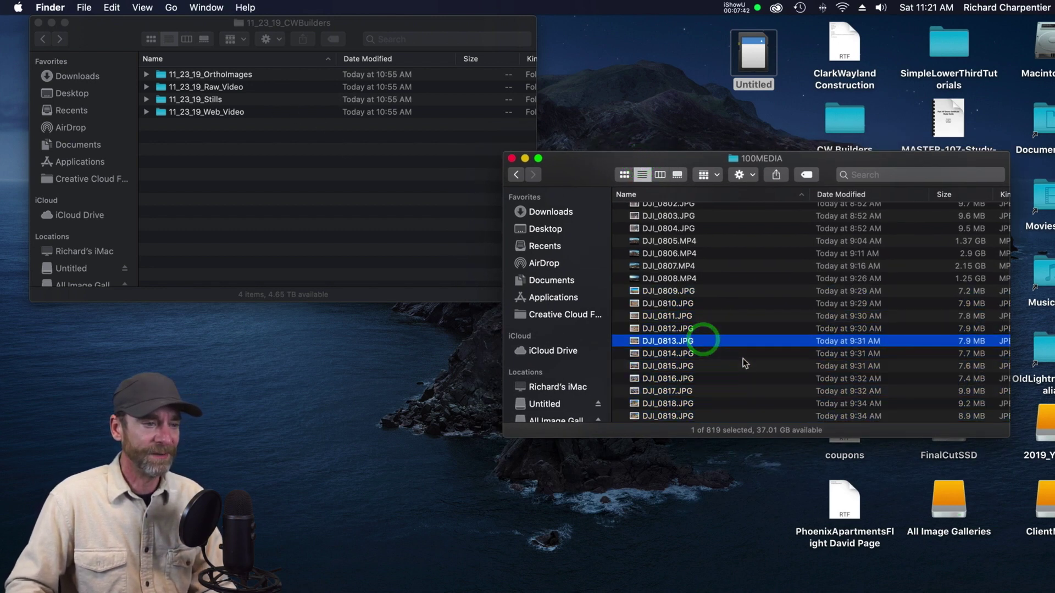
pyautogui.click(690, 417)
pyautogui.doubleClick(690, 417)
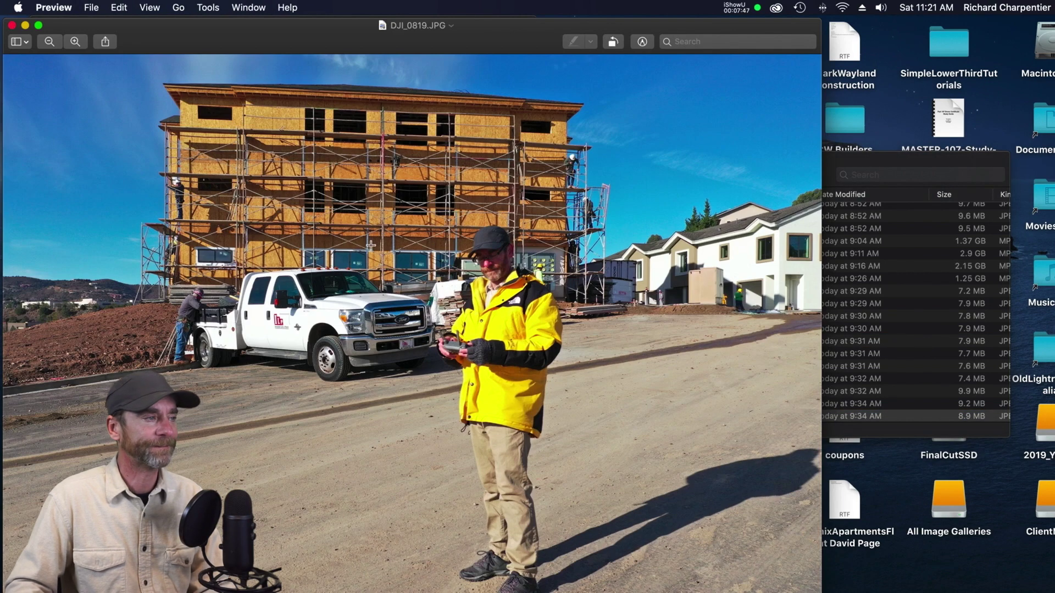
pyautogui.click(12, 24)
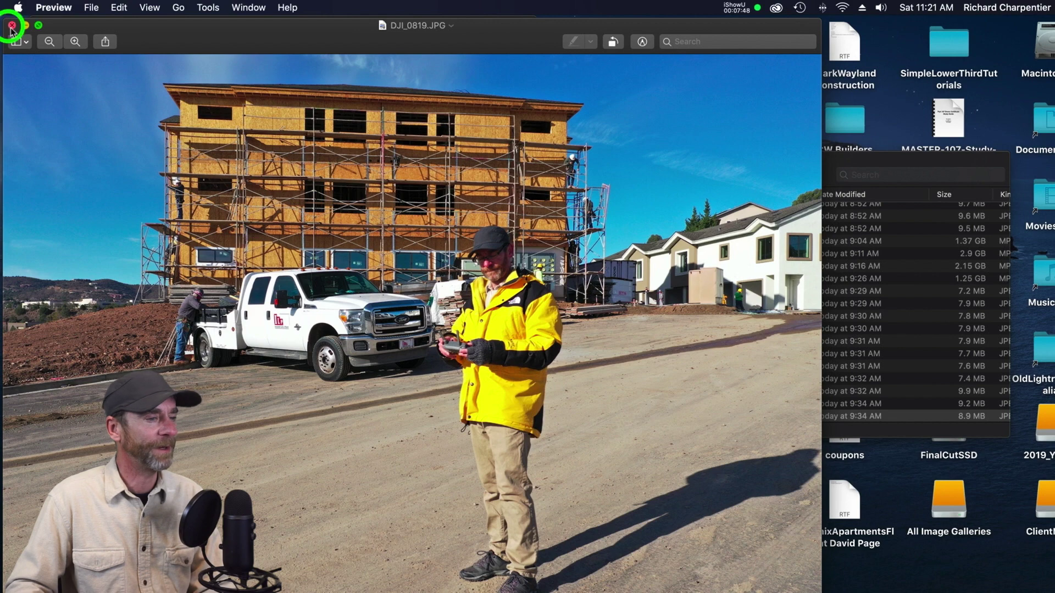
pyautogui.click(706, 405)
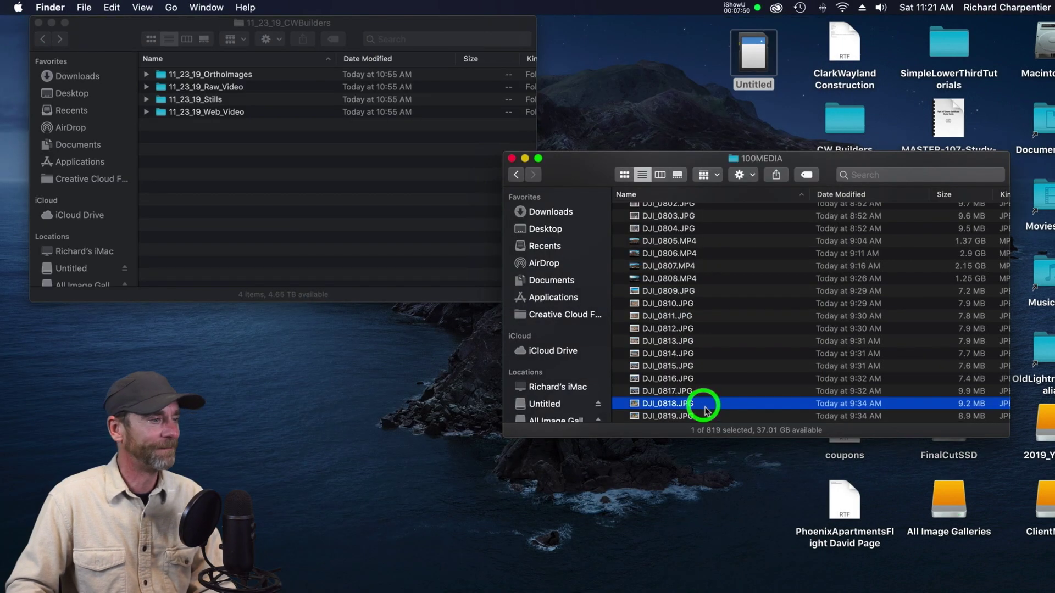
pyautogui.doubleClick(696, 404)
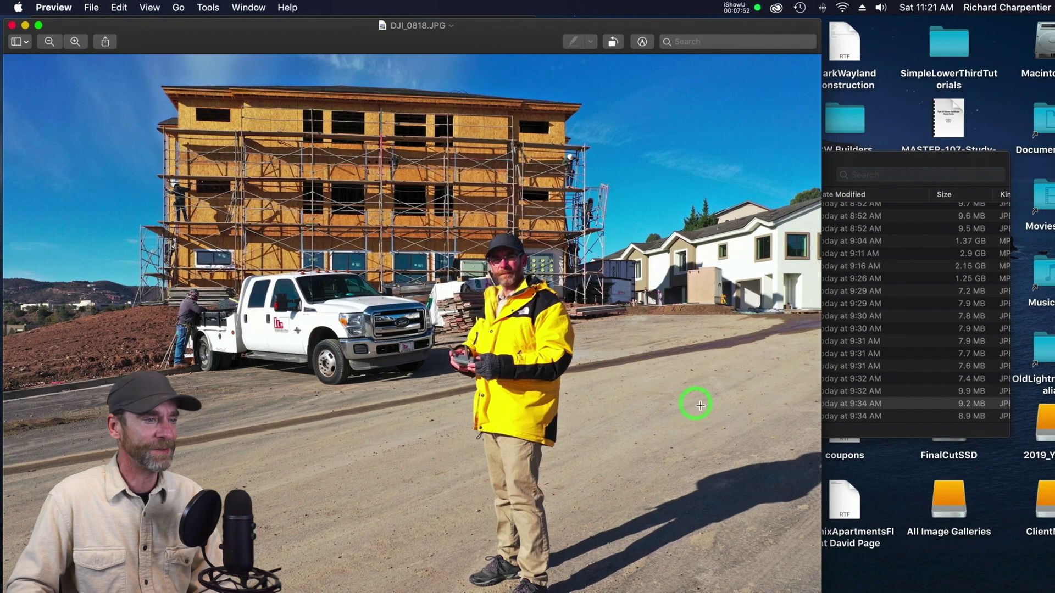
pyautogui.click(11, 25)
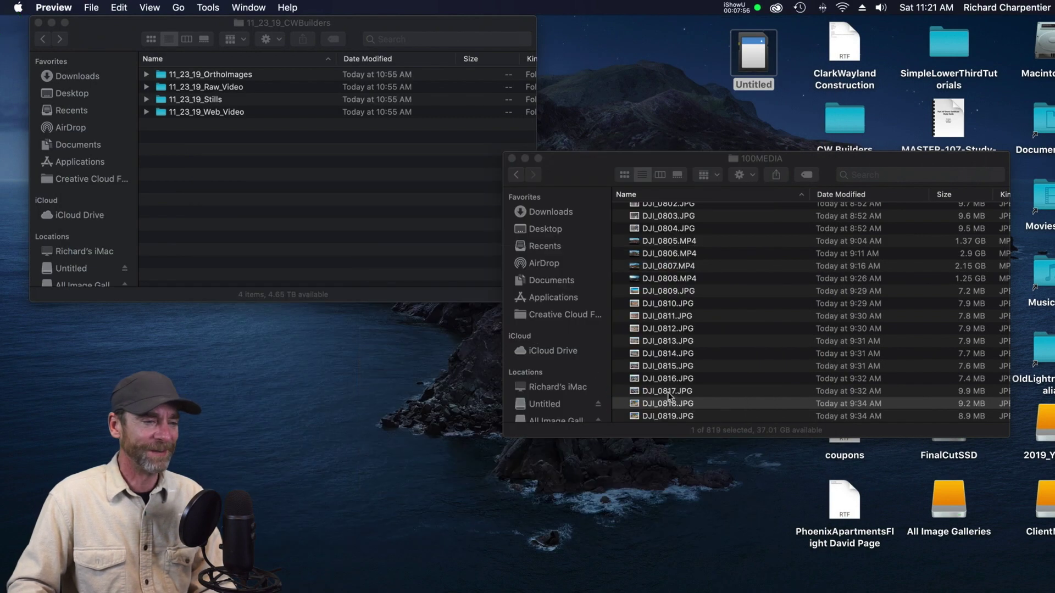
pyautogui.click(667, 391)
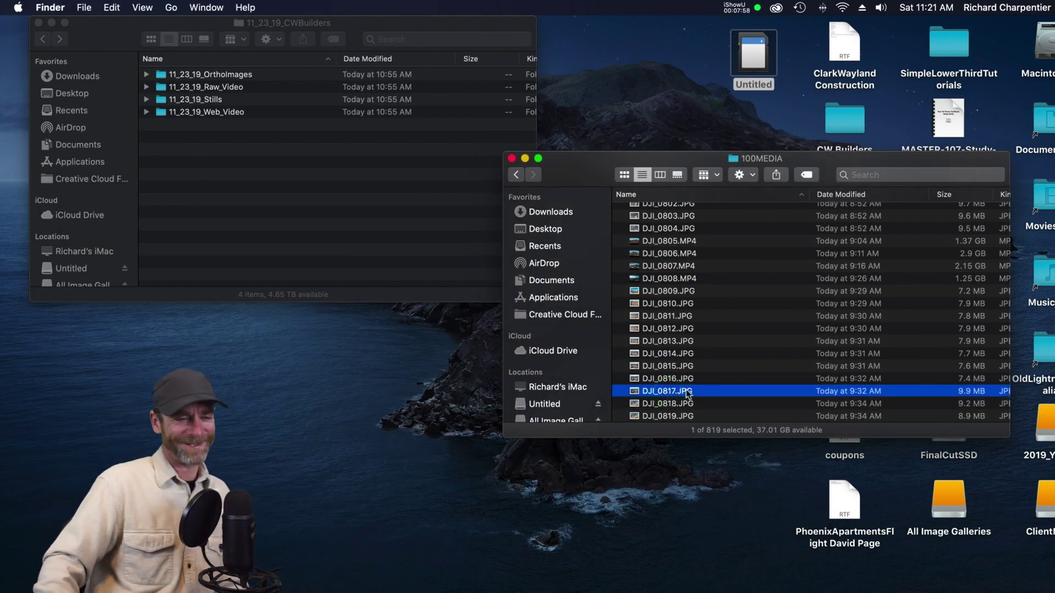
pyautogui.doubleClick(687, 393)
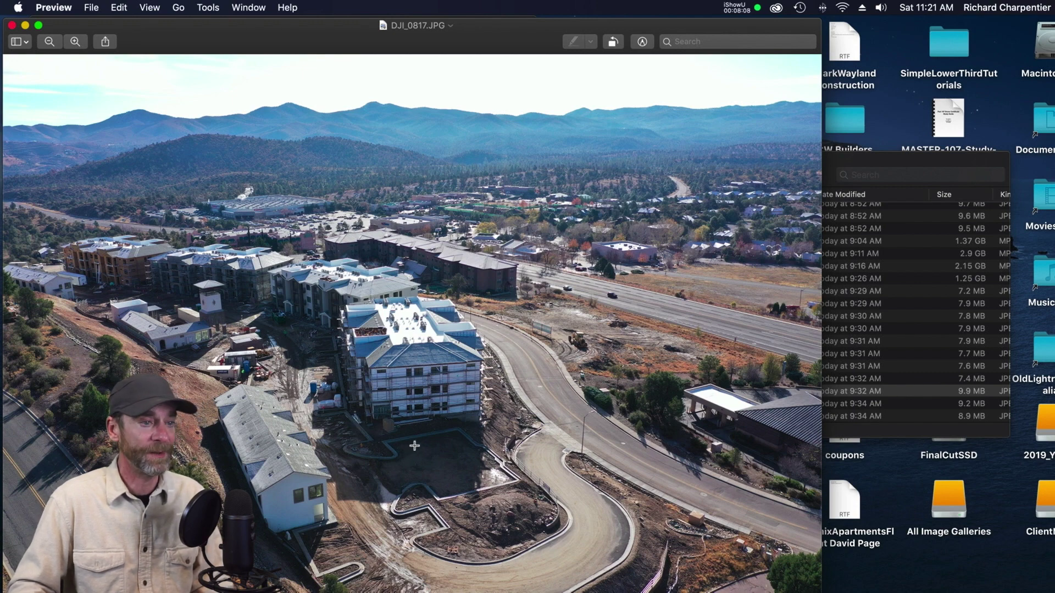
pyautogui.click(12, 25)
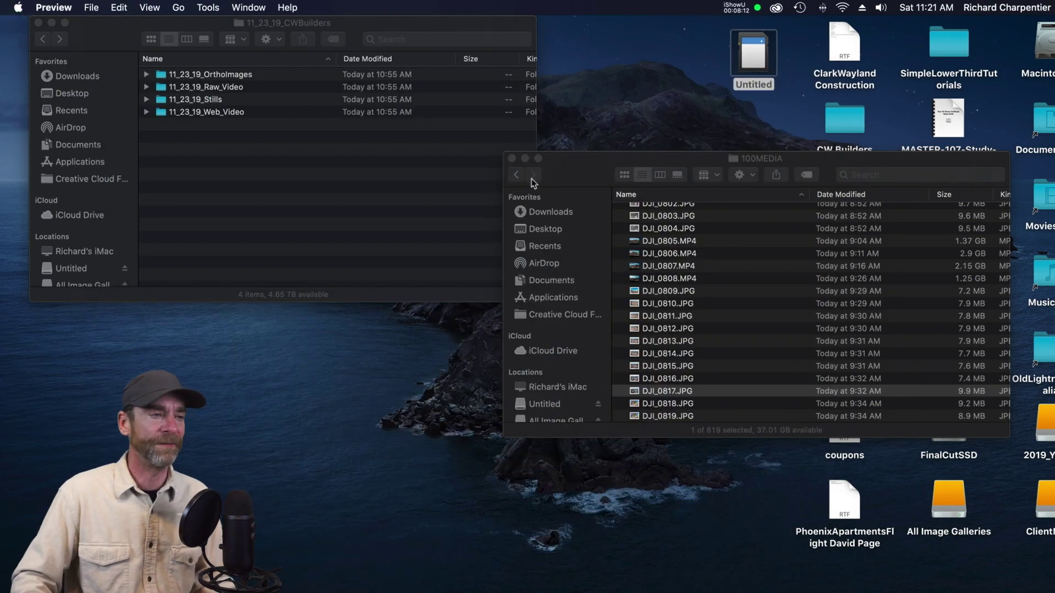
# Close the 100MEDIA window and eject the Untitled memory card from the desktop
pyautogui.click(511, 158)
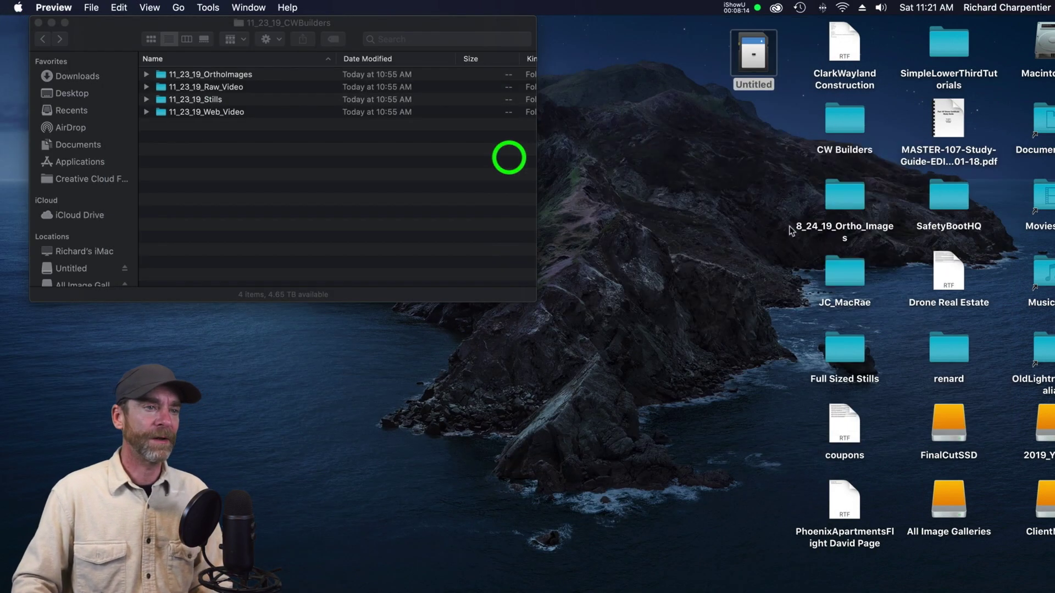
pyautogui.moveTo(749, 63); pyautogui.dragTo(702, 114)
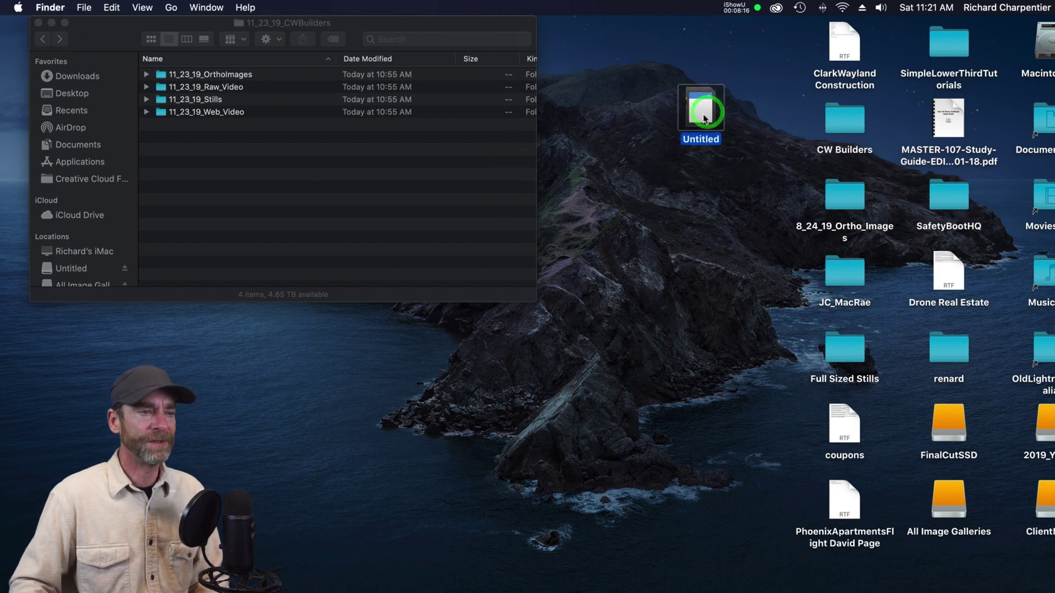
pyautogui.rightClick(702, 114)
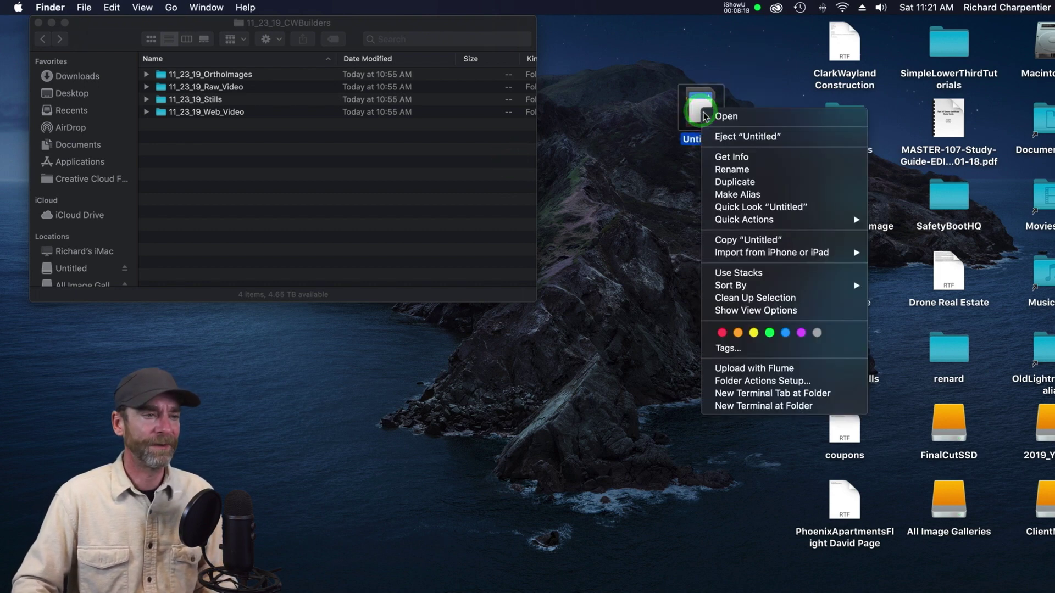
pyautogui.click(743, 135)
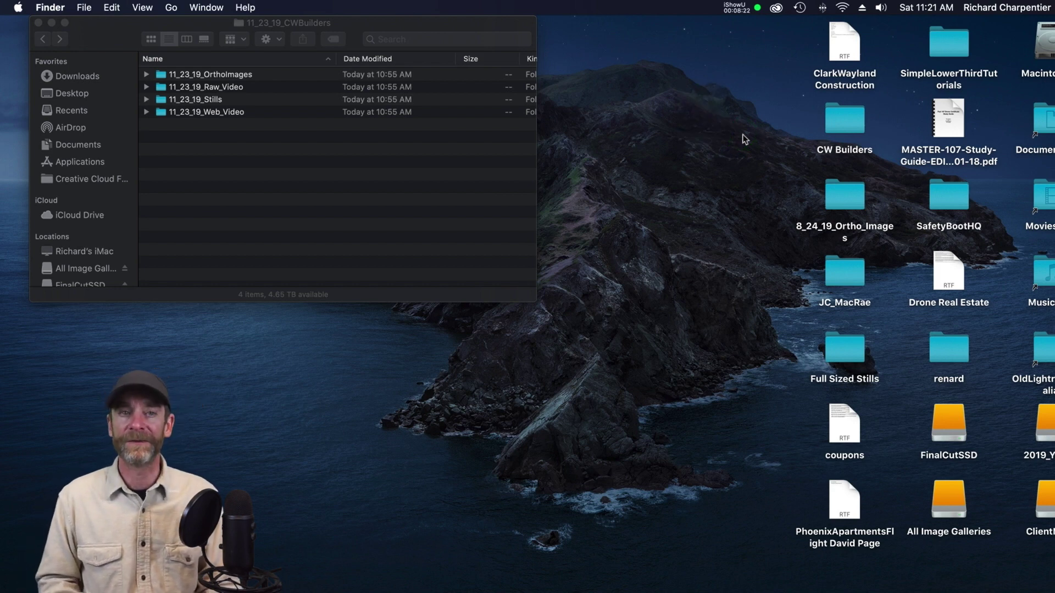
# Move the 11_23_19_CWBuilders window toward the middle of the desktop and go through its OrthoImages, Raw_Video, Stills and Web_Video subfolders
pyautogui.moveTo(385, 22); pyautogui.dragTo(591, 44)
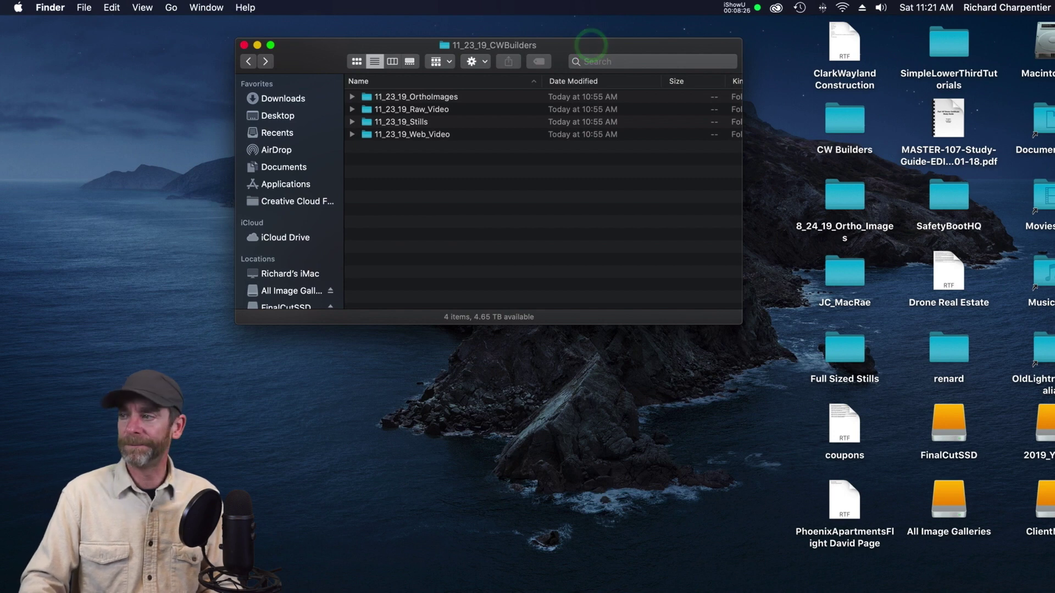
pyautogui.click(446, 97)
pyautogui.click(437, 109)
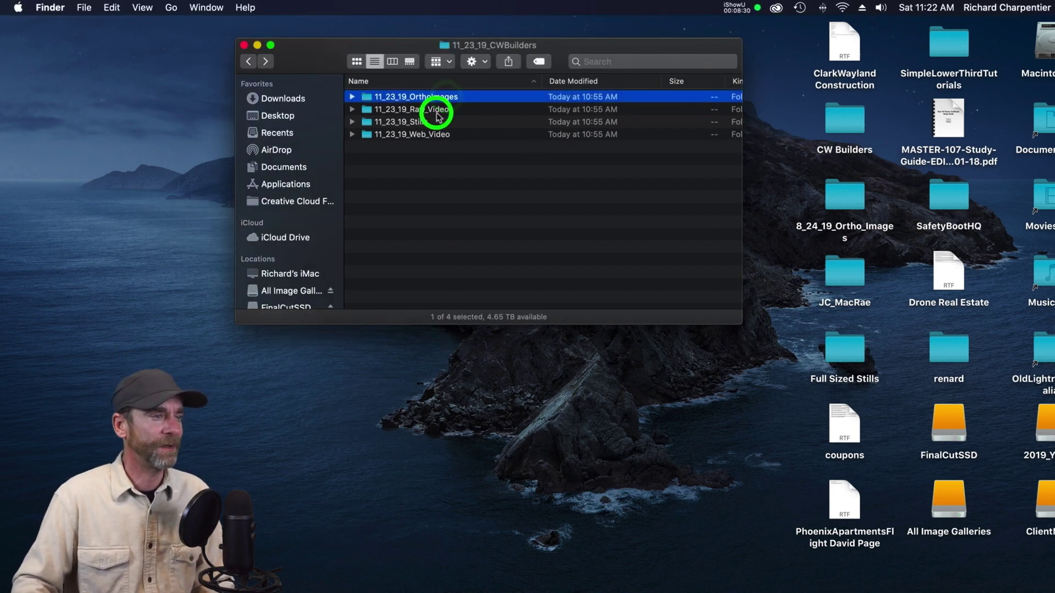
pyautogui.click(439, 122)
pyautogui.click(448, 135)
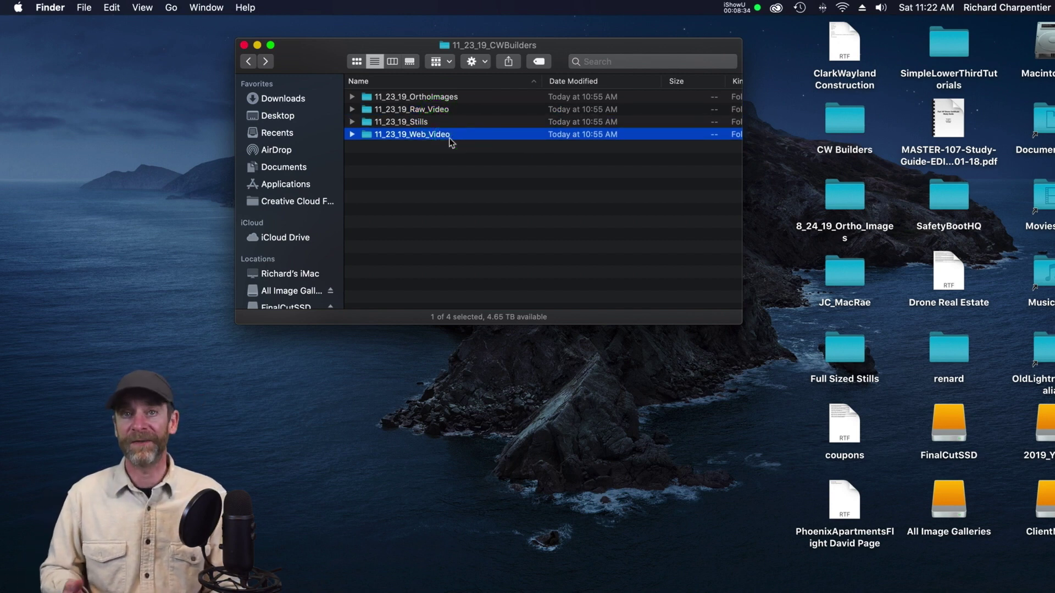
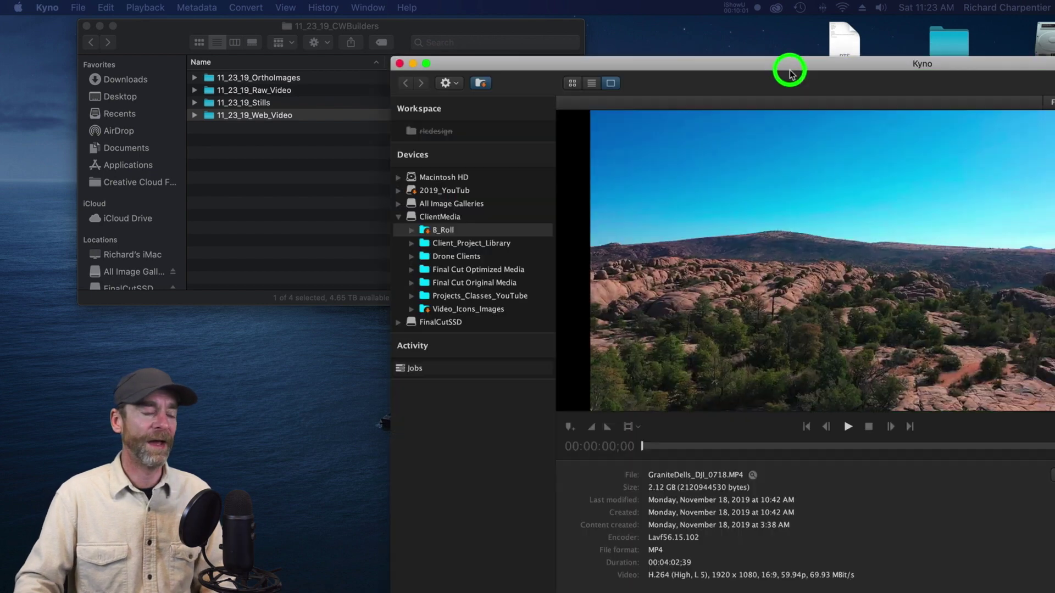
# Switch to Kyno, bring its window fully into view and browse the ClientMedia drive's B_Roll folder as thumbnails
pyautogui.moveTo(789, 63); pyautogui.dragTo(403, 17)
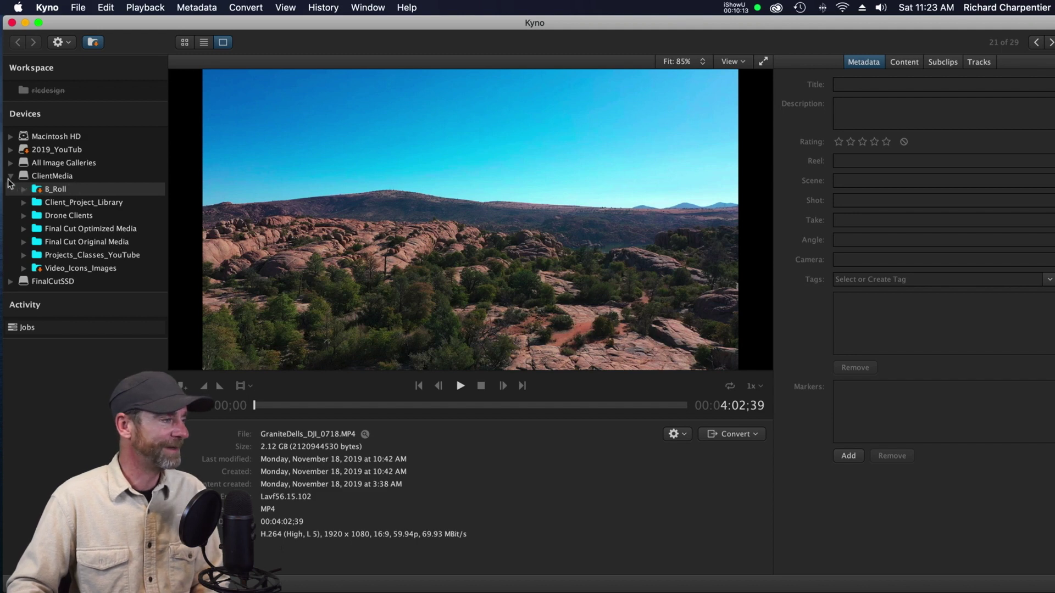
pyautogui.click(60, 189)
pyautogui.click(185, 43)
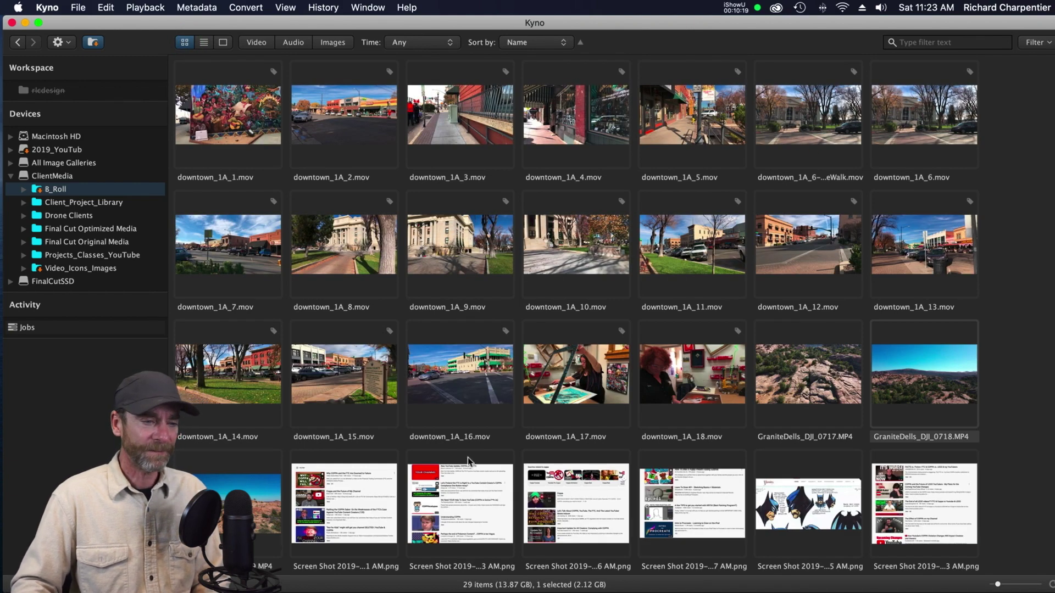
pyautogui.scroll(-3, 739, 288)
pyautogui.scroll(3, 738, 289)
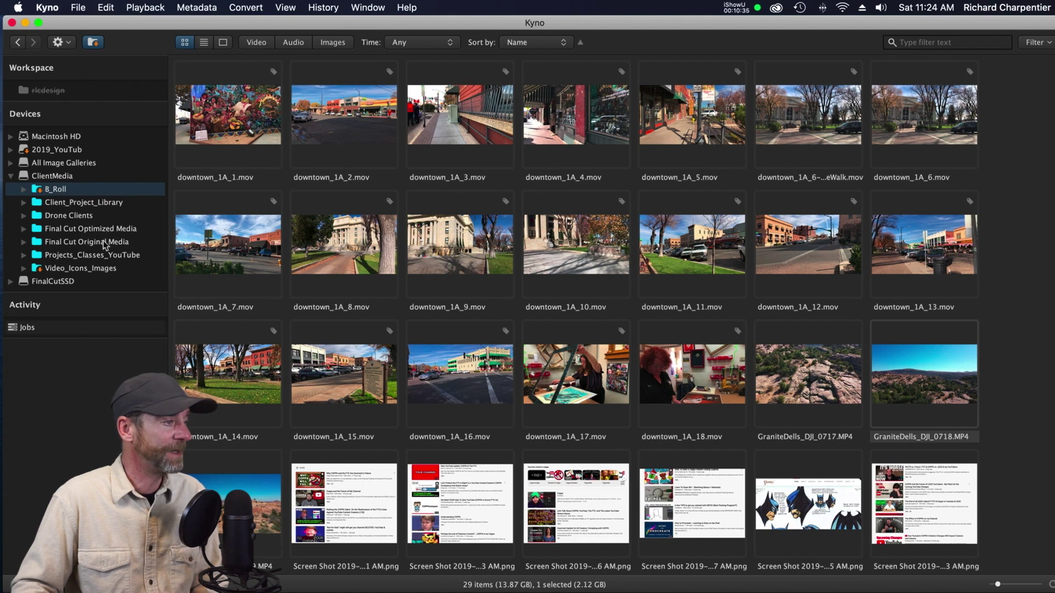
# Select the Drone Clients folder on the ClientMedia drive and expand it to show its client subfolders
pyautogui.click(22, 220)
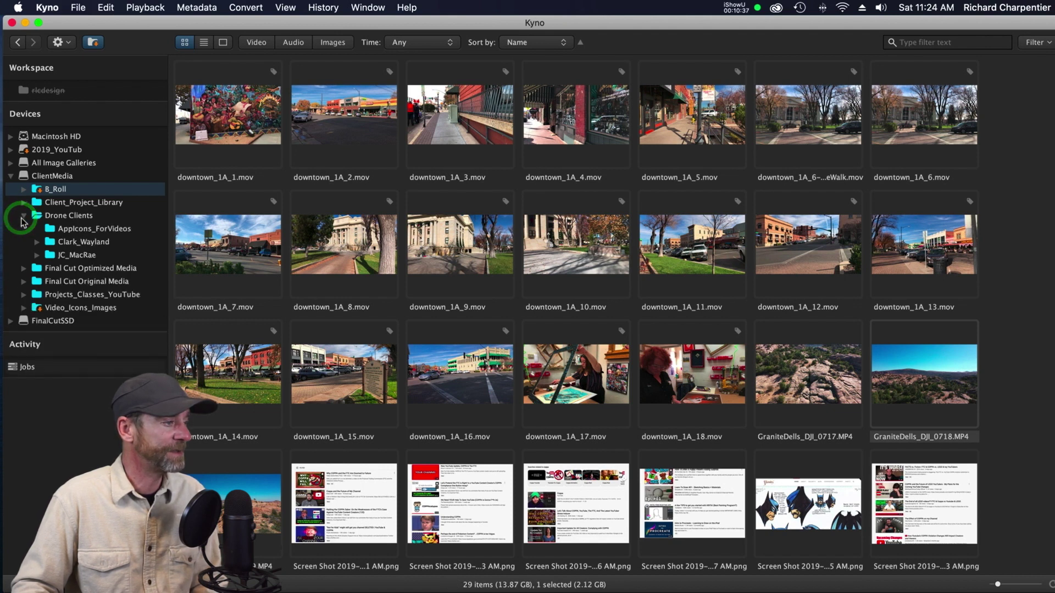
pyautogui.click(22, 220)
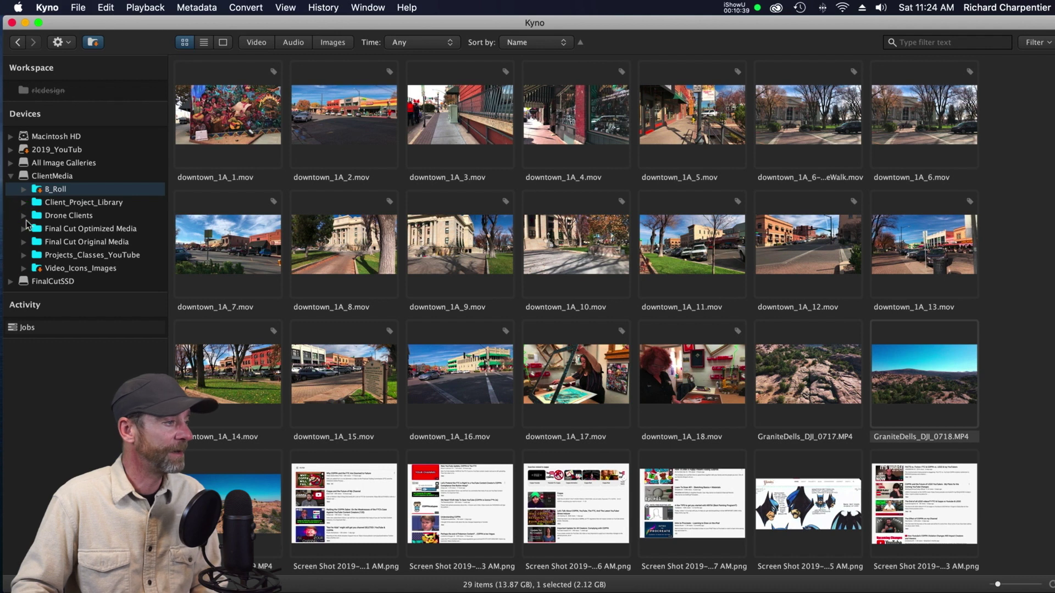
pyautogui.click(25, 220)
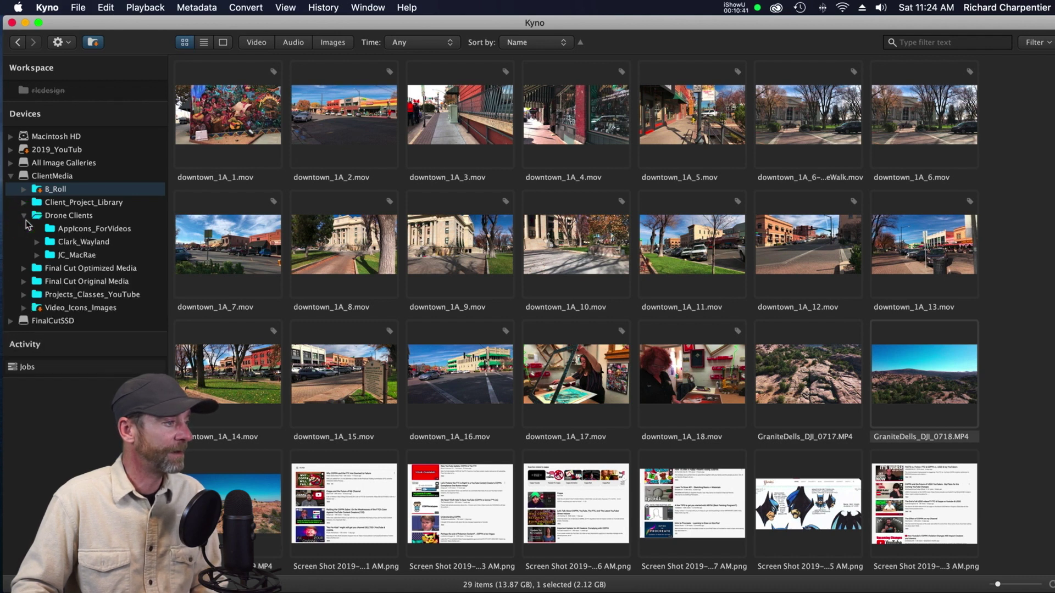
pyautogui.click(24, 220)
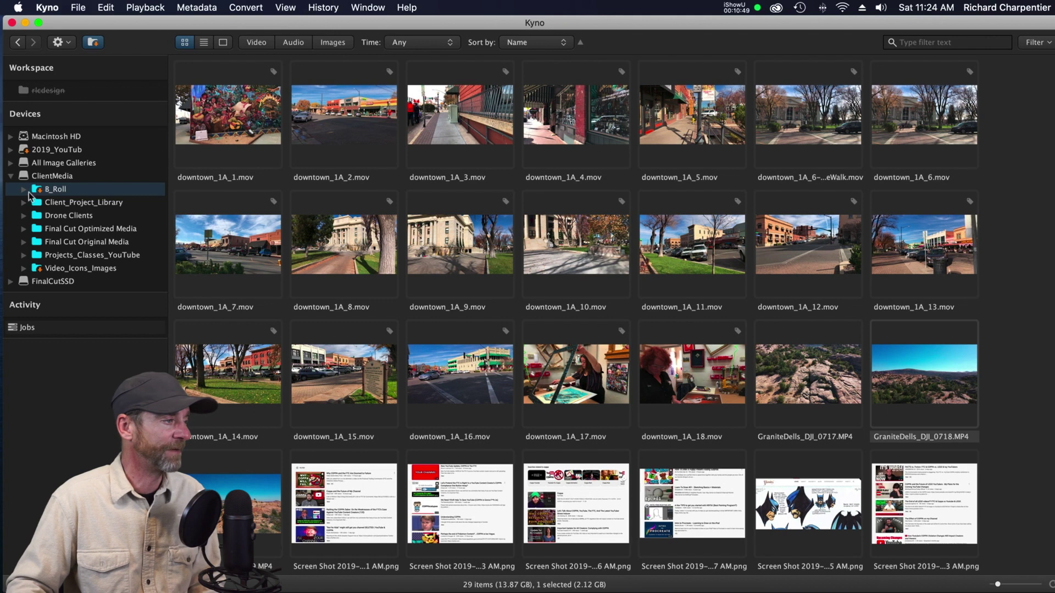
pyautogui.scroll(-3, 496, 317)
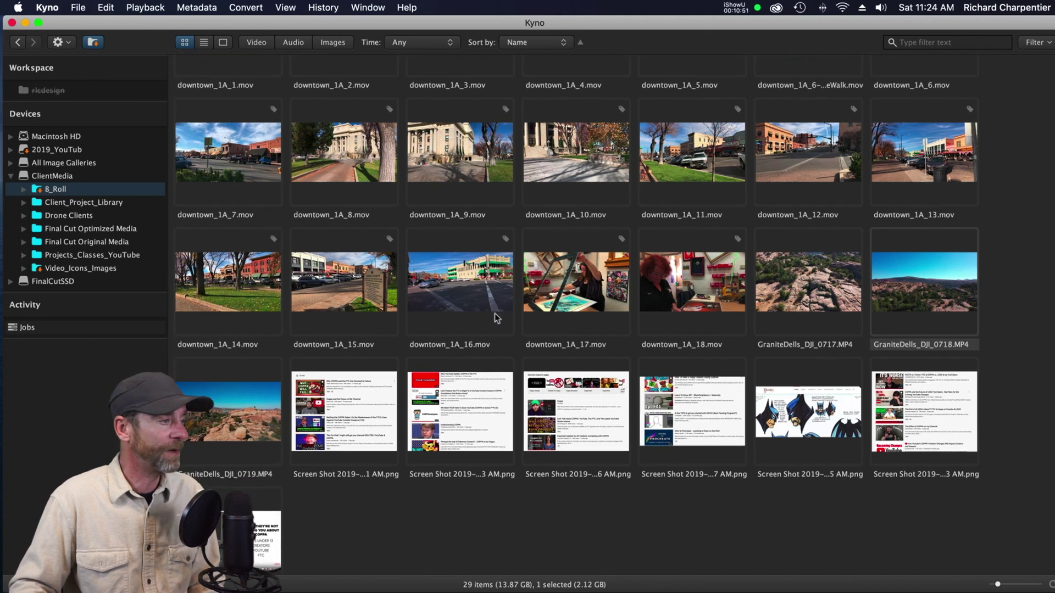
pyautogui.click(83, 216)
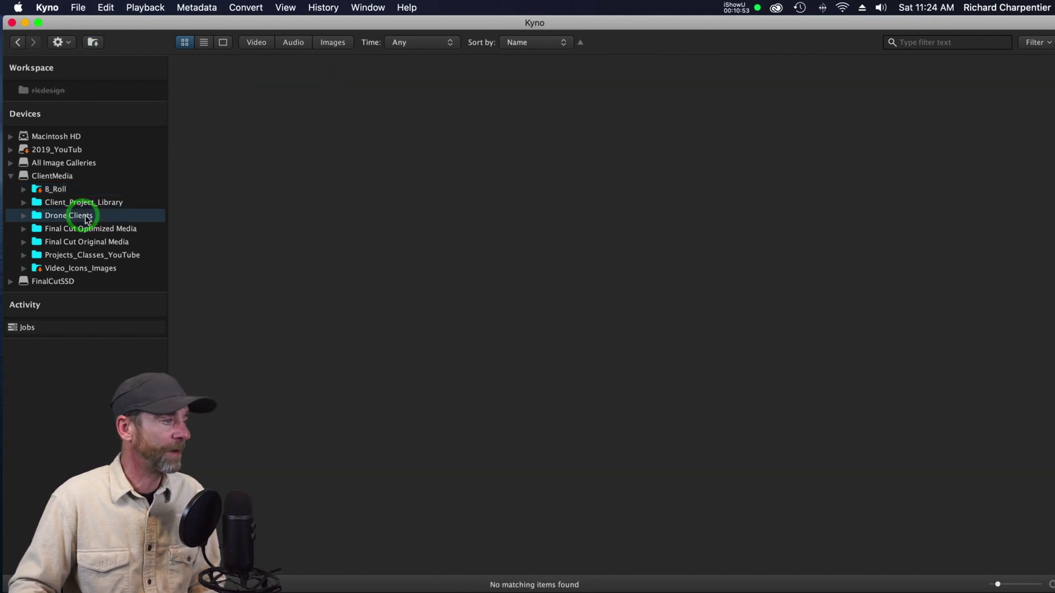
pyautogui.click(24, 217)
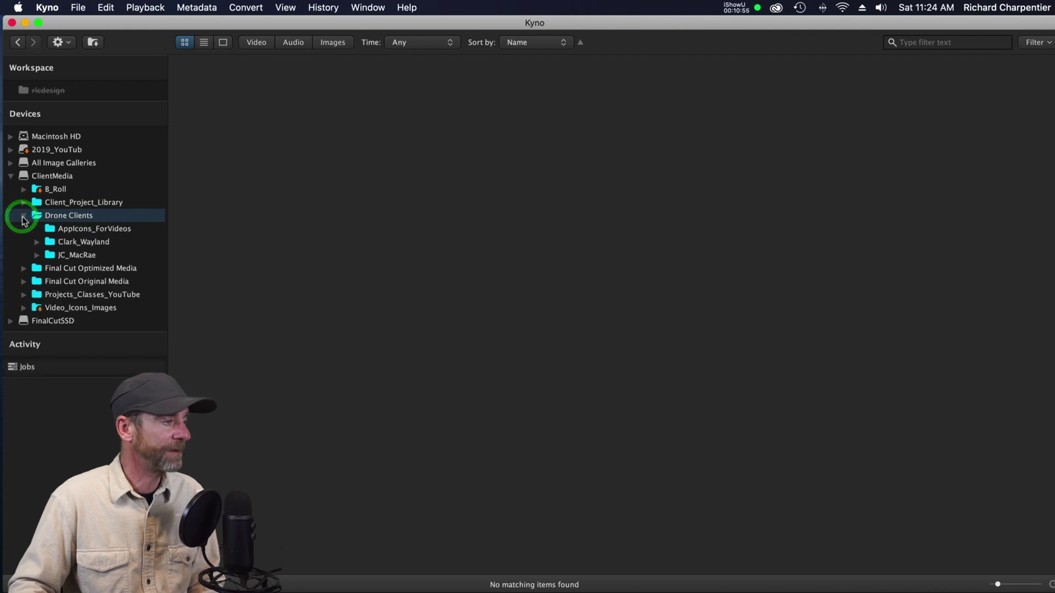
# Expand the client's folder containing the CWBuilders projects, select 11_23_19_CWBuilders and show the media from all its subfolders together
pyautogui.click(98, 242)
pyautogui.click(37, 243)
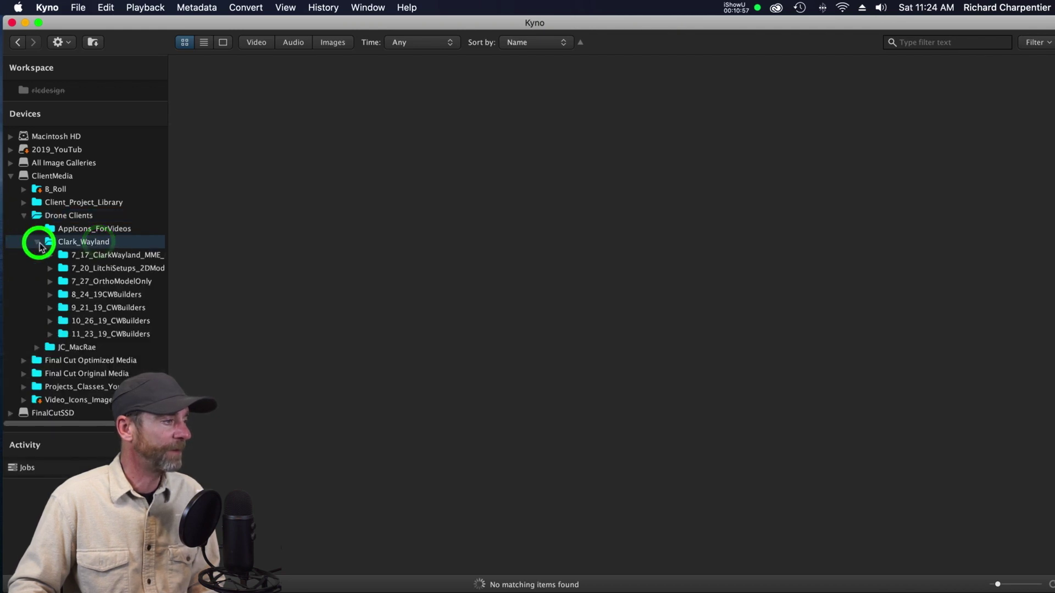
pyautogui.click(37, 242)
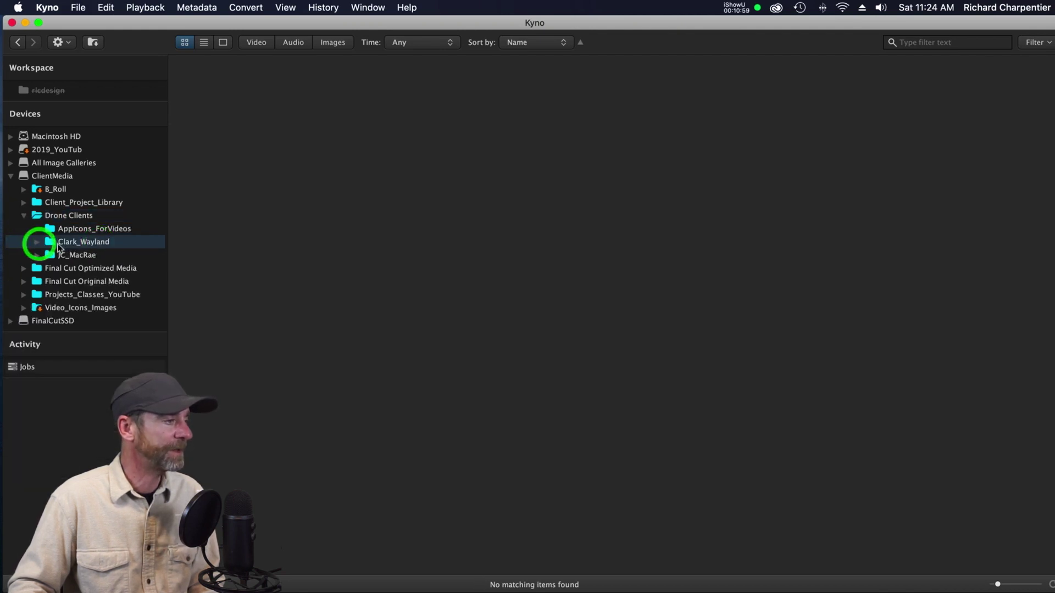
pyautogui.click(37, 243)
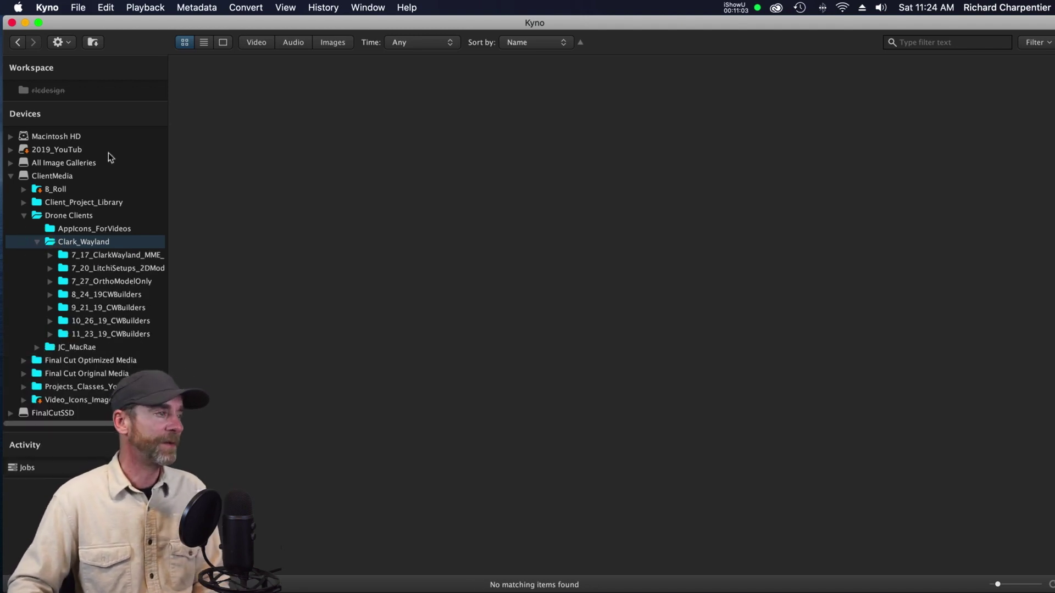
pyautogui.click(114, 40)
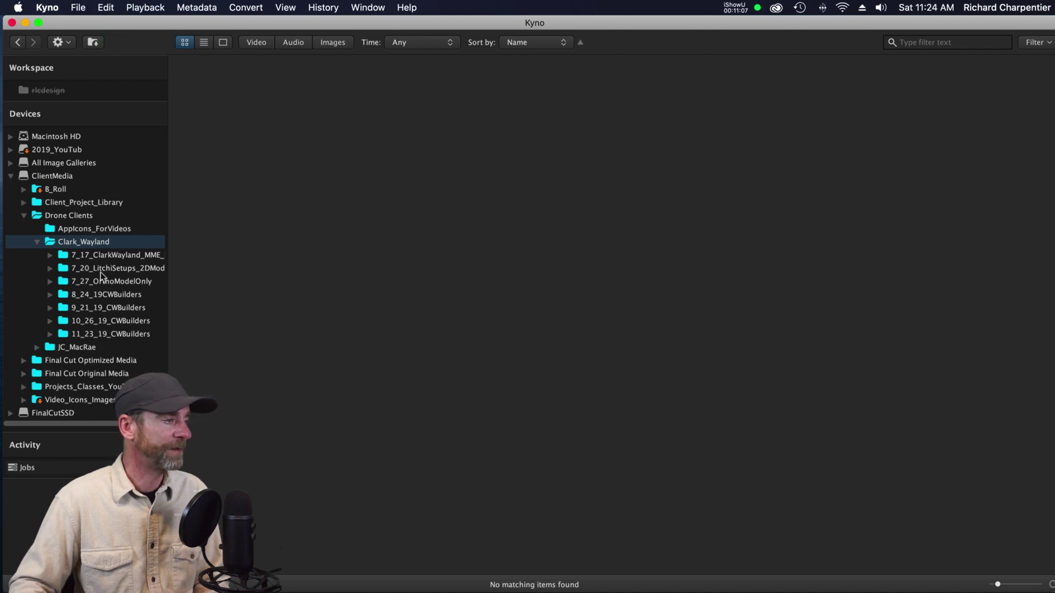
pyautogui.click(72, 335)
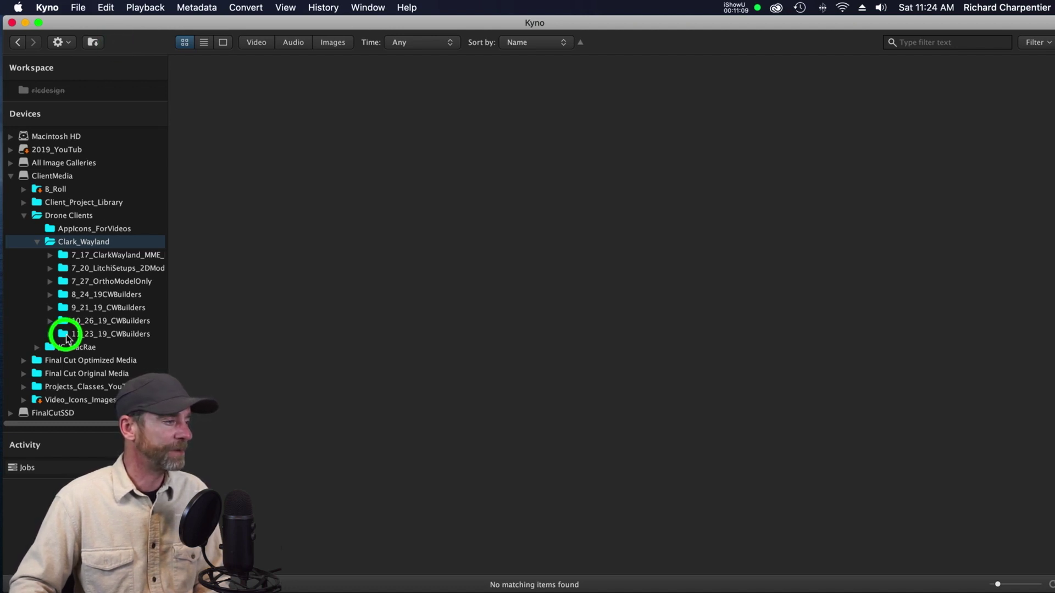
pyautogui.click(92, 43)
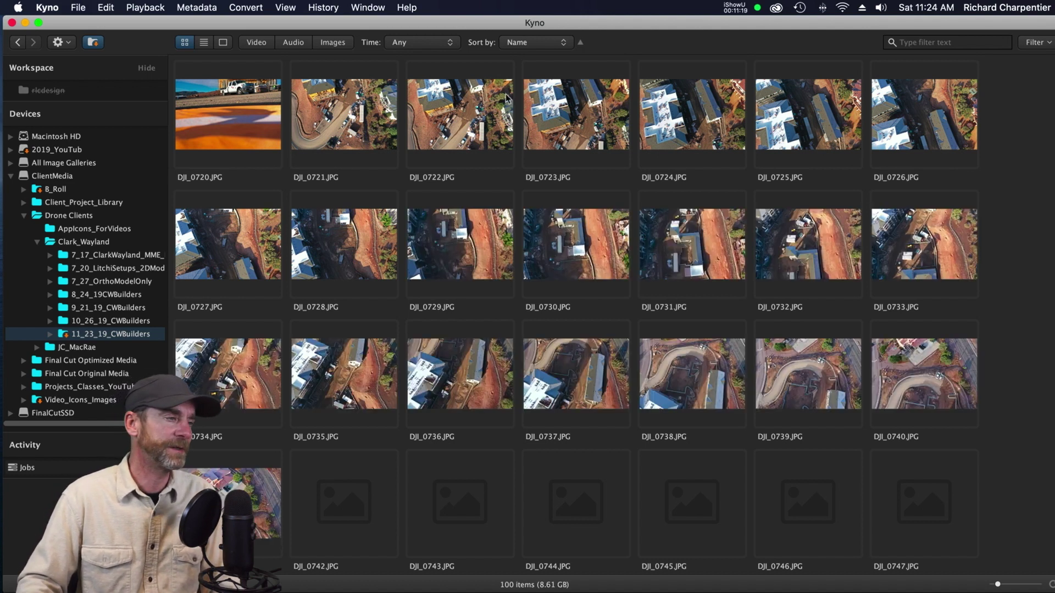
# Filter the 11_23_19_CWBuilders media by video, audio and images in turn, and browse the image thumbnails
pyautogui.click(258, 44)
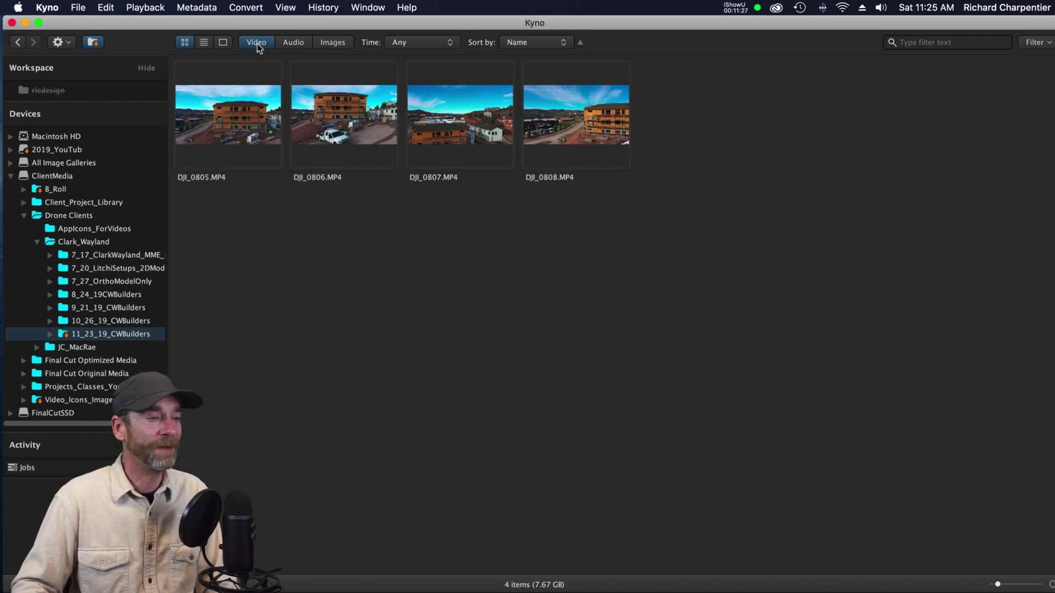
pyautogui.click(294, 45)
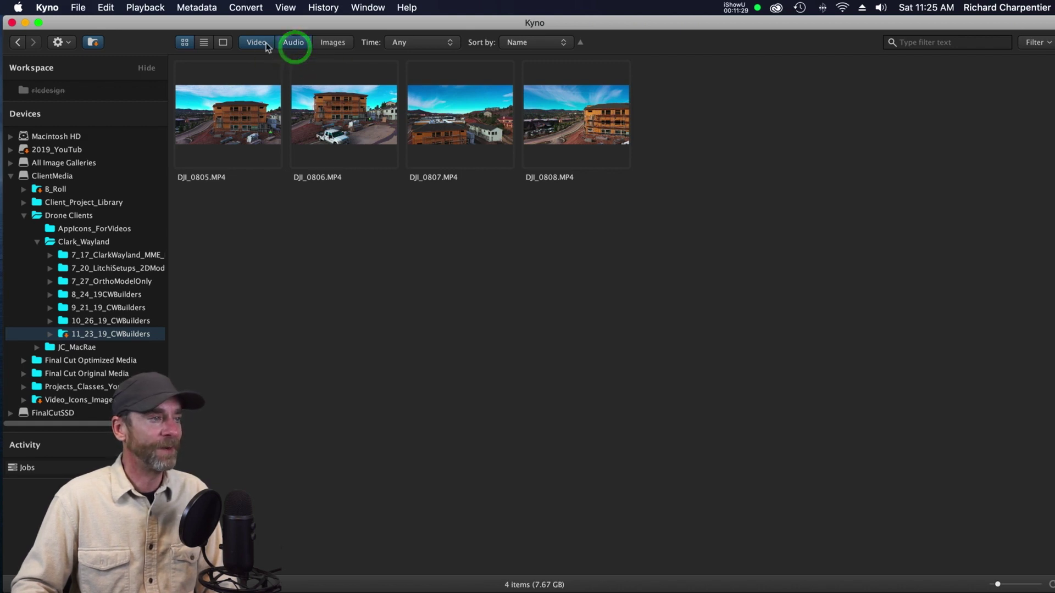
pyautogui.click(269, 44)
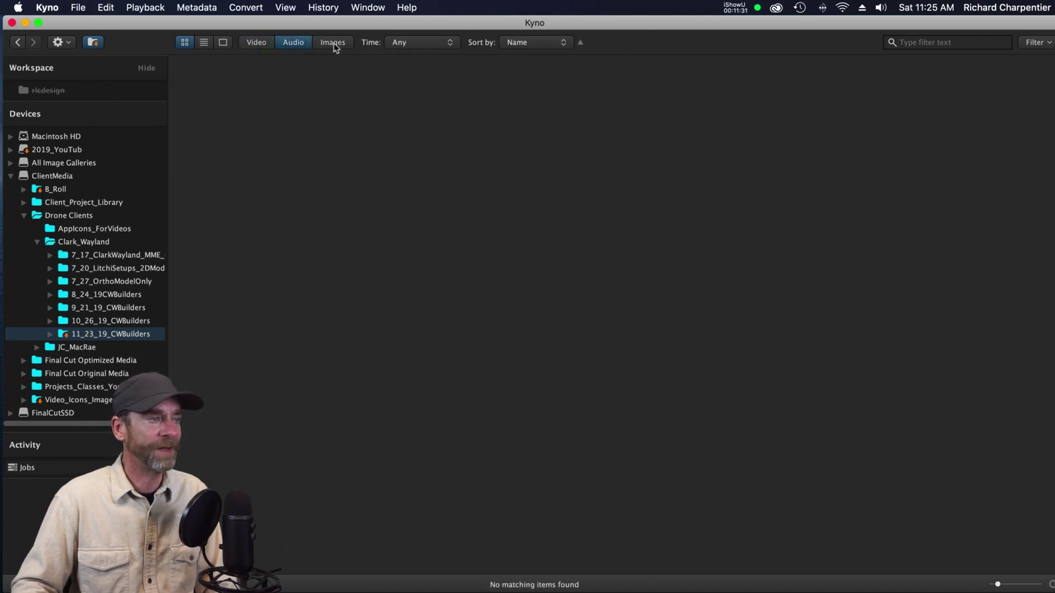
pyautogui.click(332, 44)
pyautogui.click(294, 43)
pyautogui.scroll(-2, 541, 160)
pyautogui.scroll(-15, 541, 159)
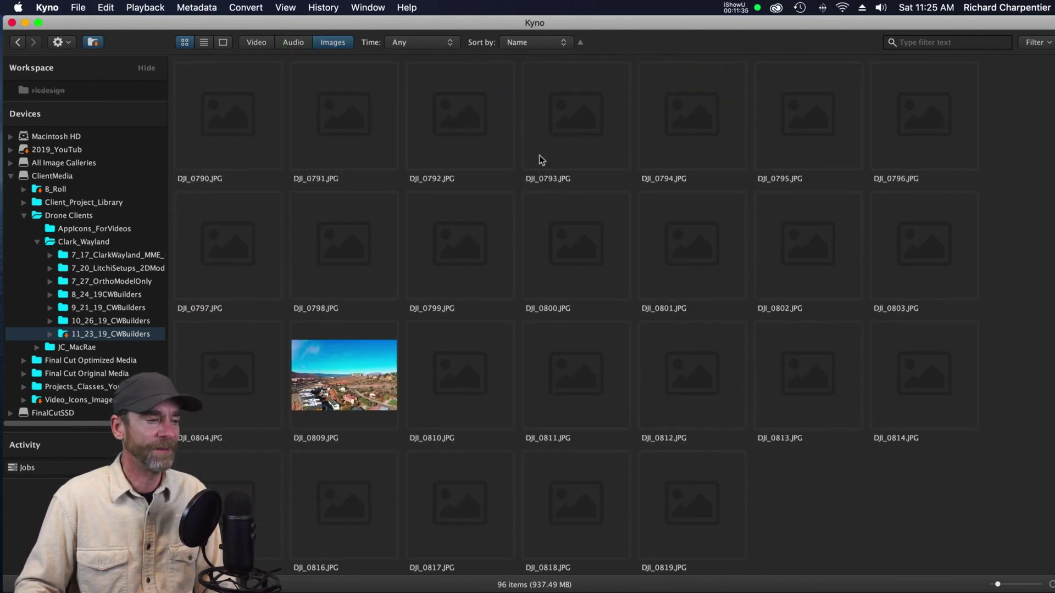
pyautogui.scroll(3, 719, 231)
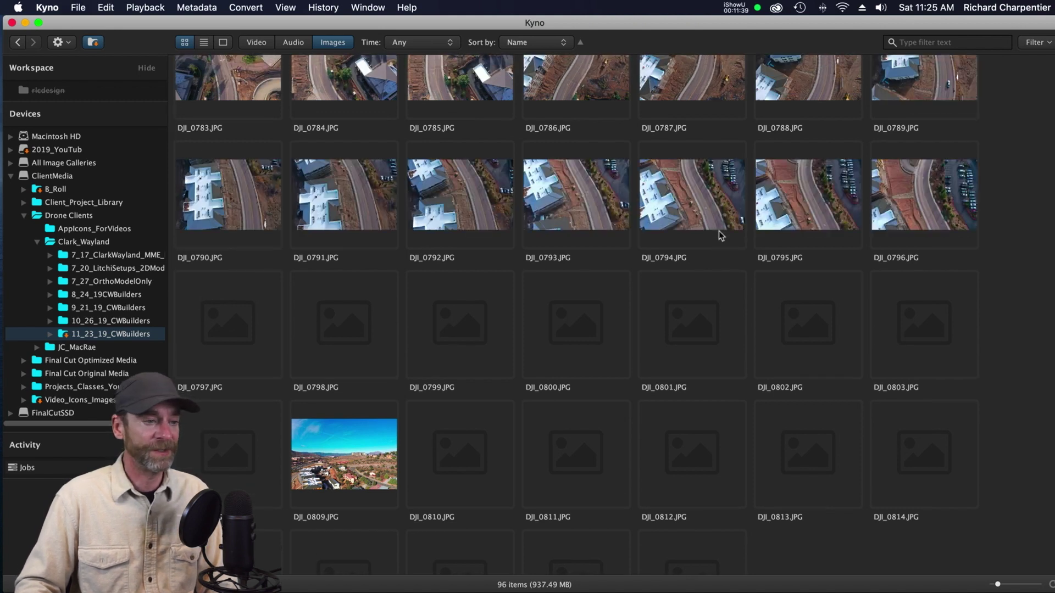
pyautogui.scroll(-2, 720, 235)
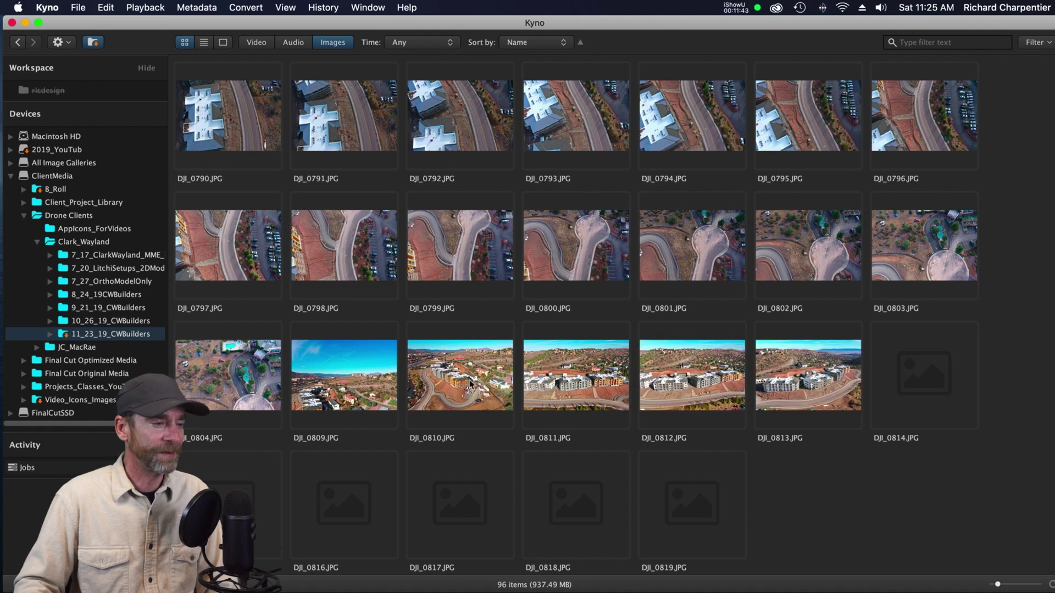
# Preview DJI_0810.JPG at full size, return to the thumbnails and clear the Images filter
pyautogui.doubleClick(469, 380)
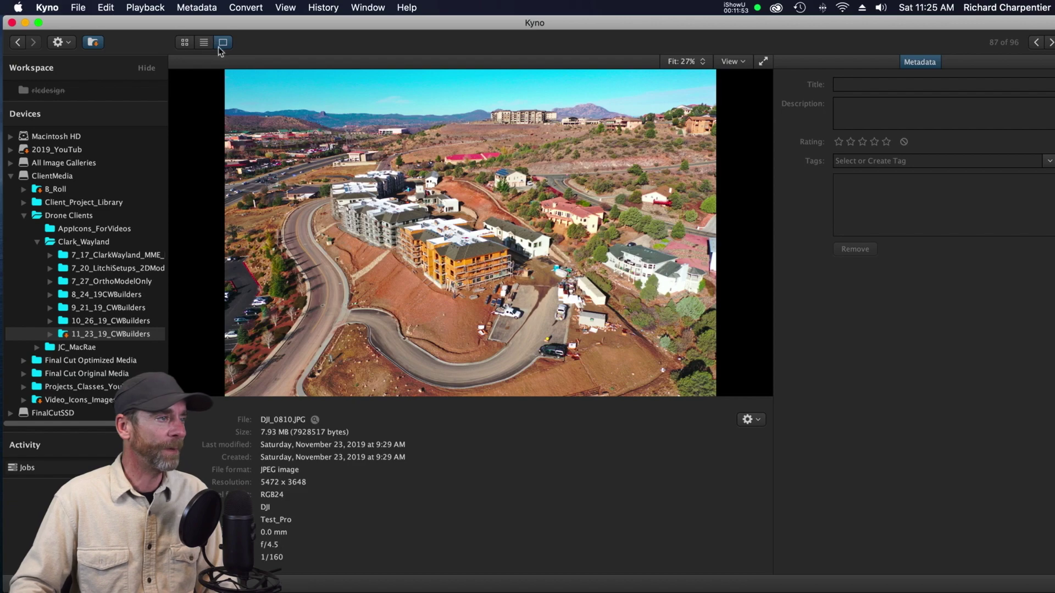
pyautogui.click(185, 42)
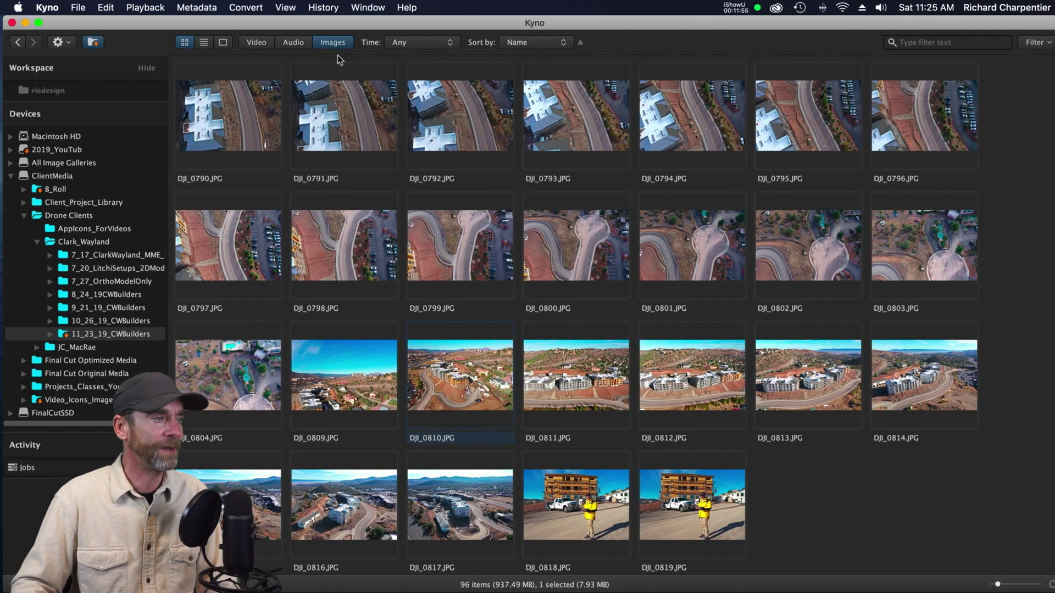
pyautogui.click(336, 42)
pyautogui.scroll(10, 404, 209)
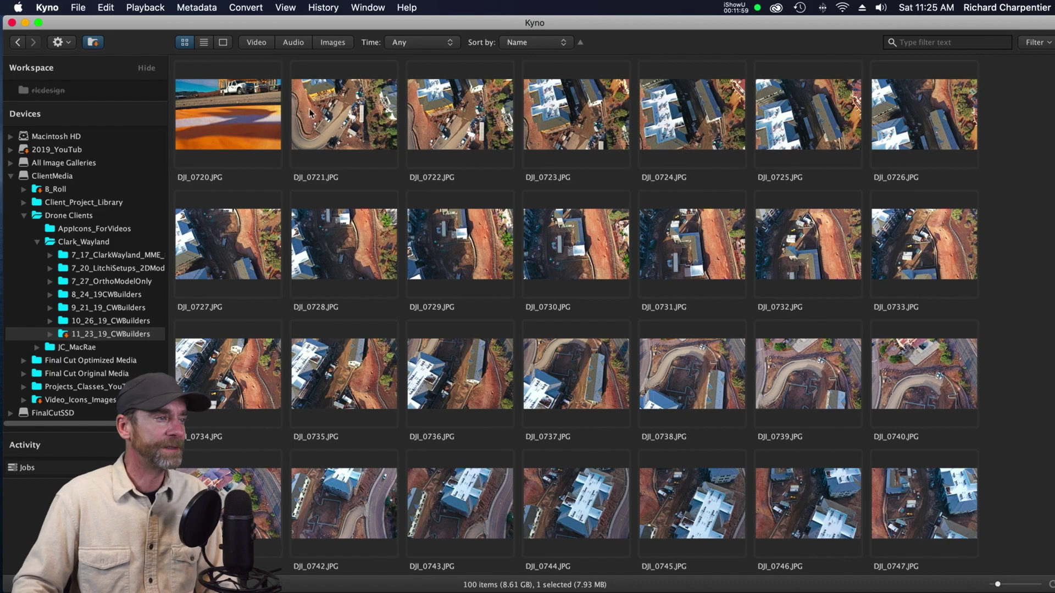
# Select all items from DJI_0720.JPG through DJI_0819.JPG and add the client's name as a tag for them
pyautogui.click(235, 106)
pyautogui.scroll(-10, 583, 240)
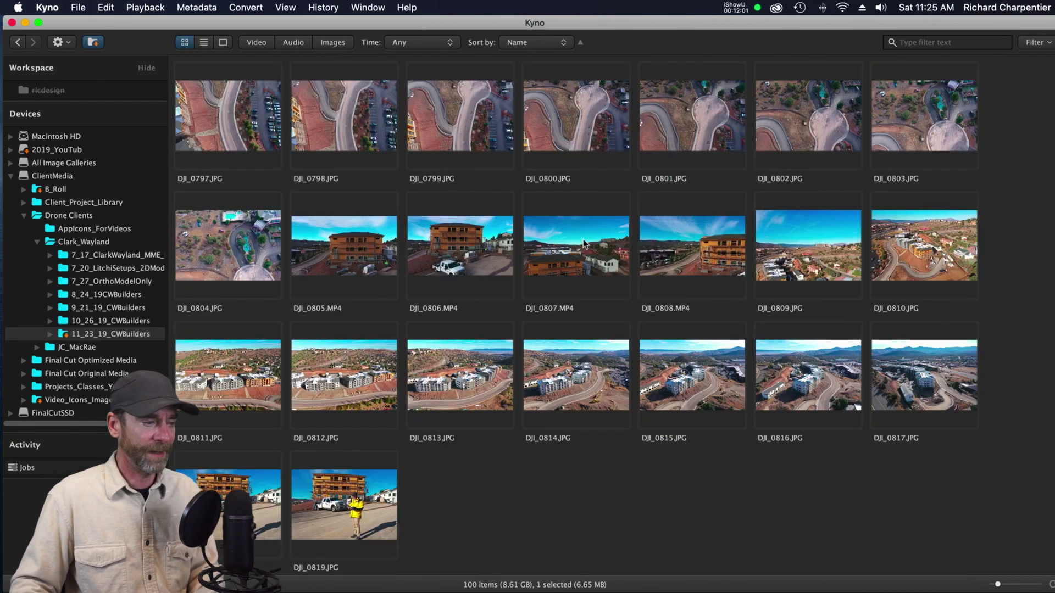
pyautogui.keyDown('shift'); pyautogui.click(352, 491); pyautogui.keyUp('shift')
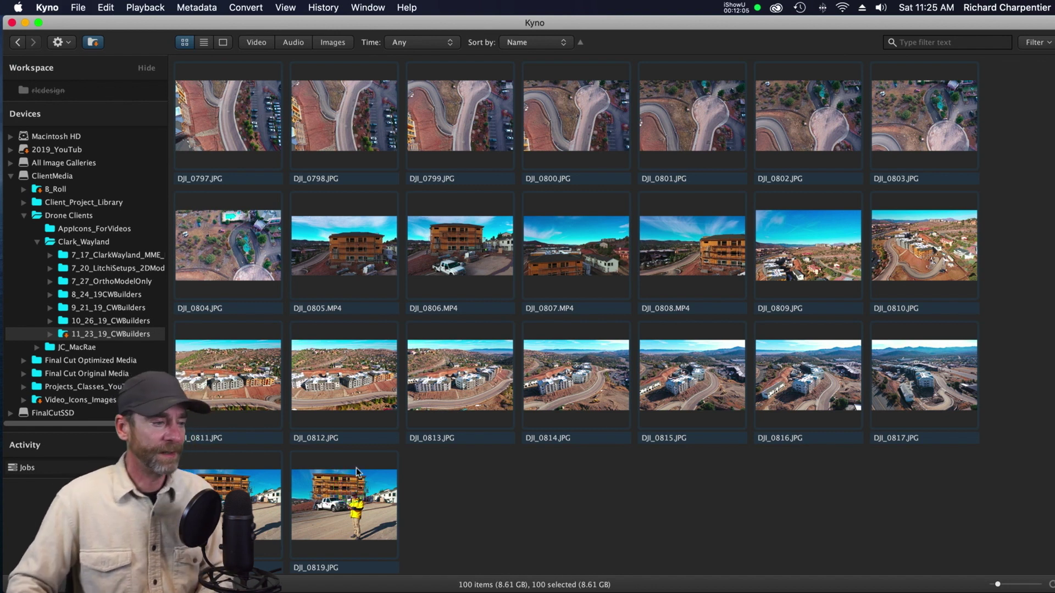
pyautogui.rightClick(331, 478)
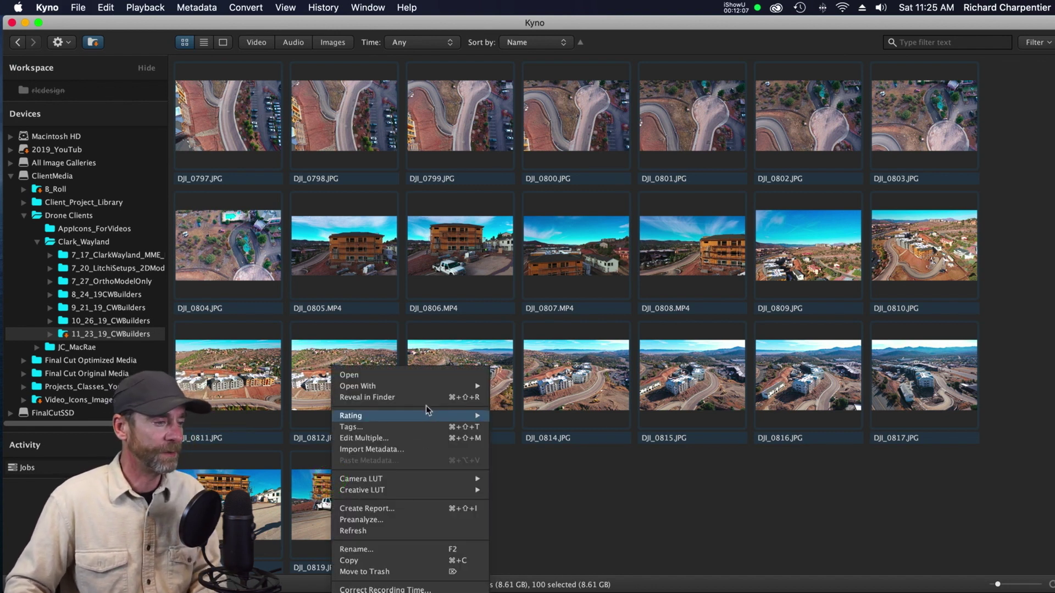
pyautogui.click(411, 426)
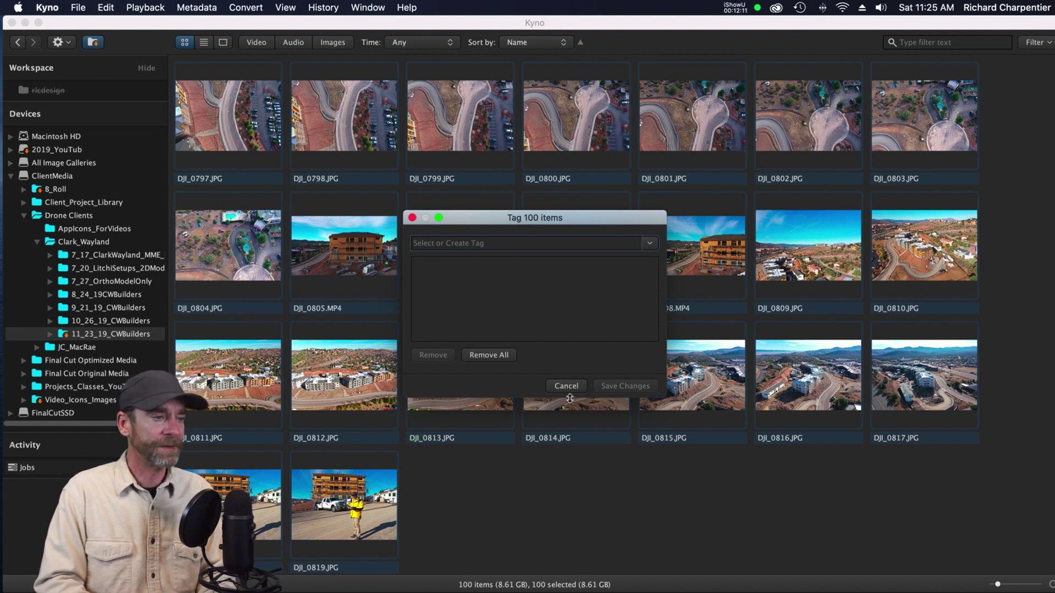
pyautogui.write('Cl')
pyautogui.press('Return')
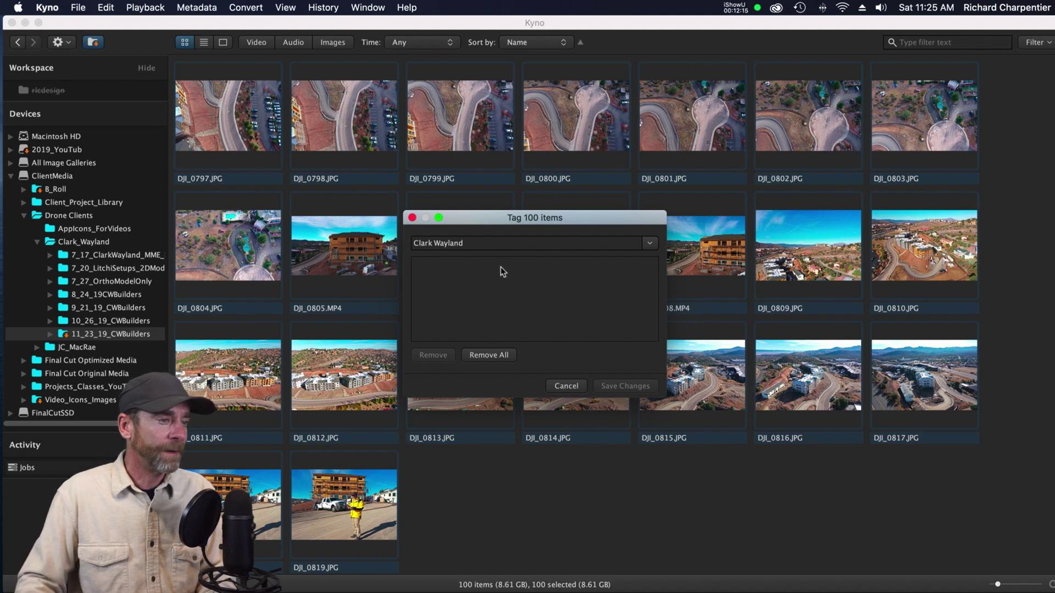
pyautogui.click(482, 243)
pyautogui.press('Return')
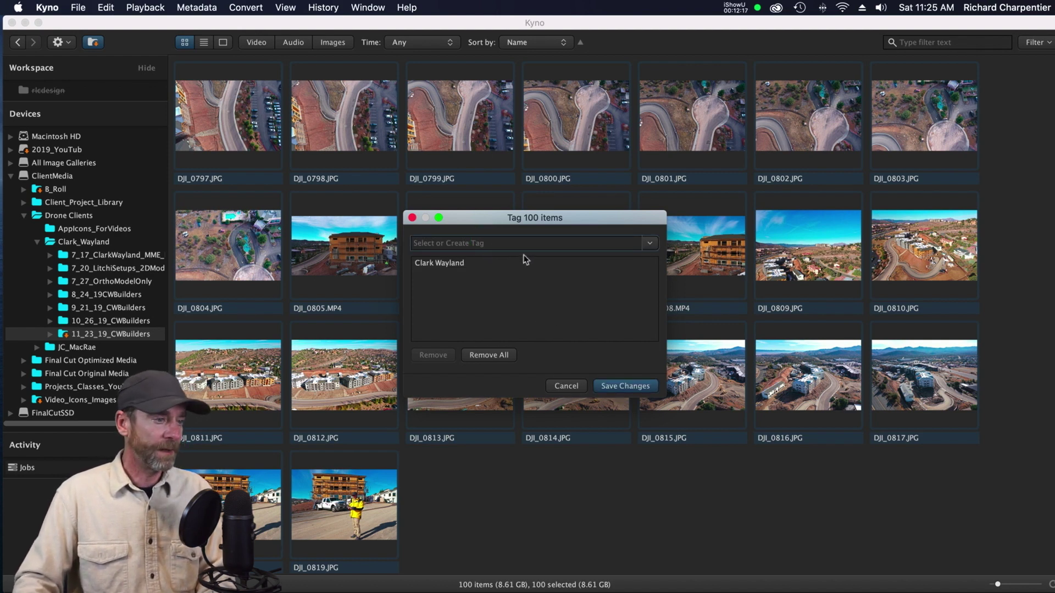
# Add the tags Construction and November 2019 for the selected items
pyautogui.write('C')
pyautogui.press('BackSpace')
pyautogui.press('Down')
pyautogui.write('onstruction')
pyautogui.press('Return')
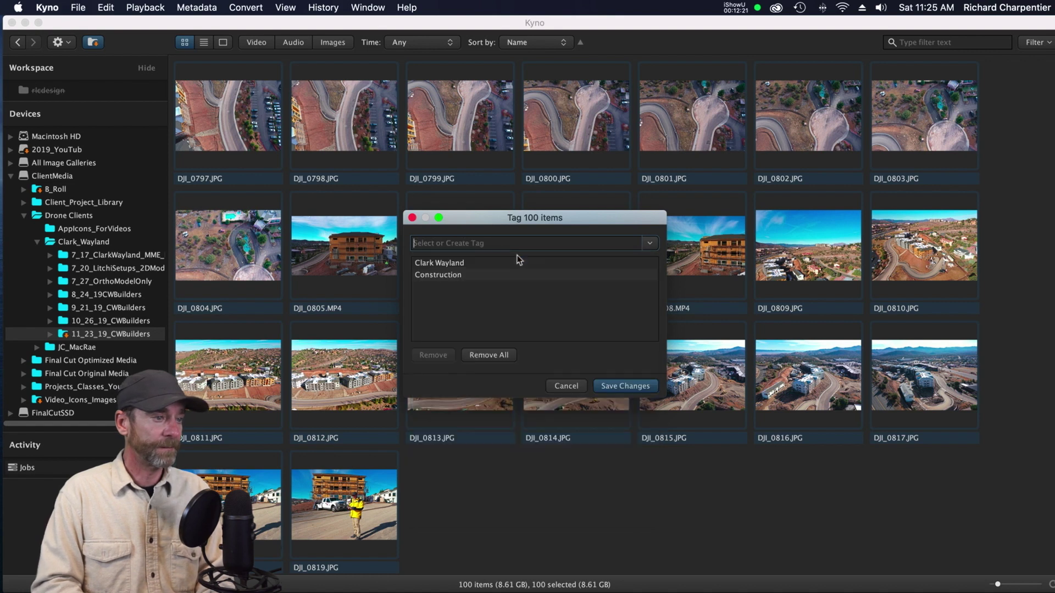
pyautogui.write('November 2019')
pyautogui.press('Return')
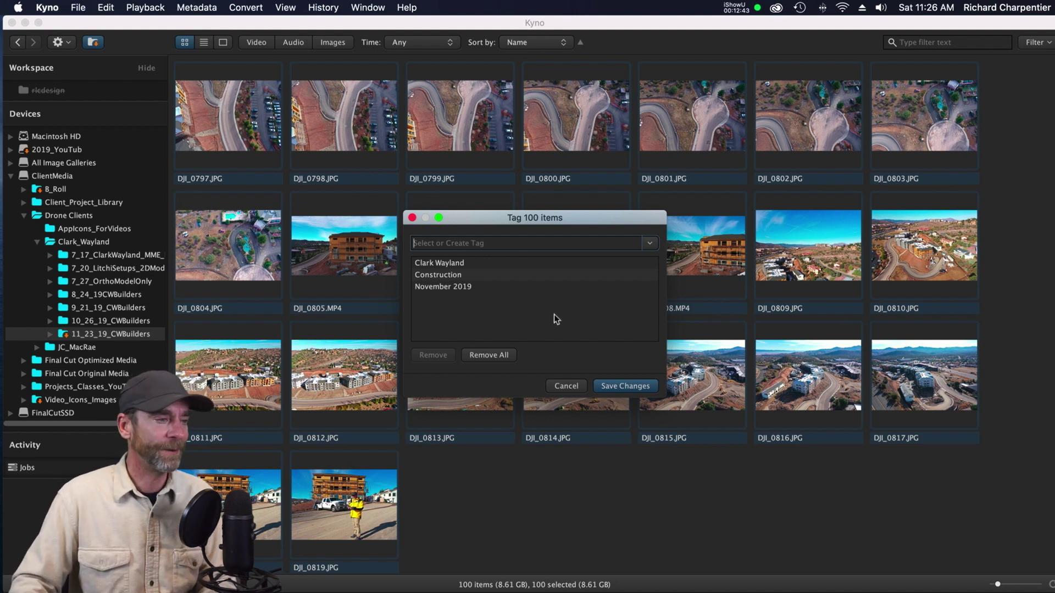
# Add the tags Prescott, Arizona, Housing and Progression Reports, and save the tag changes to all selected items
pyautogui.write('Prescott')
pyautogui.press('Return')
pyautogui.write('Arizona')
pyautogui.press('Return')
pyautogui.write('Housing')
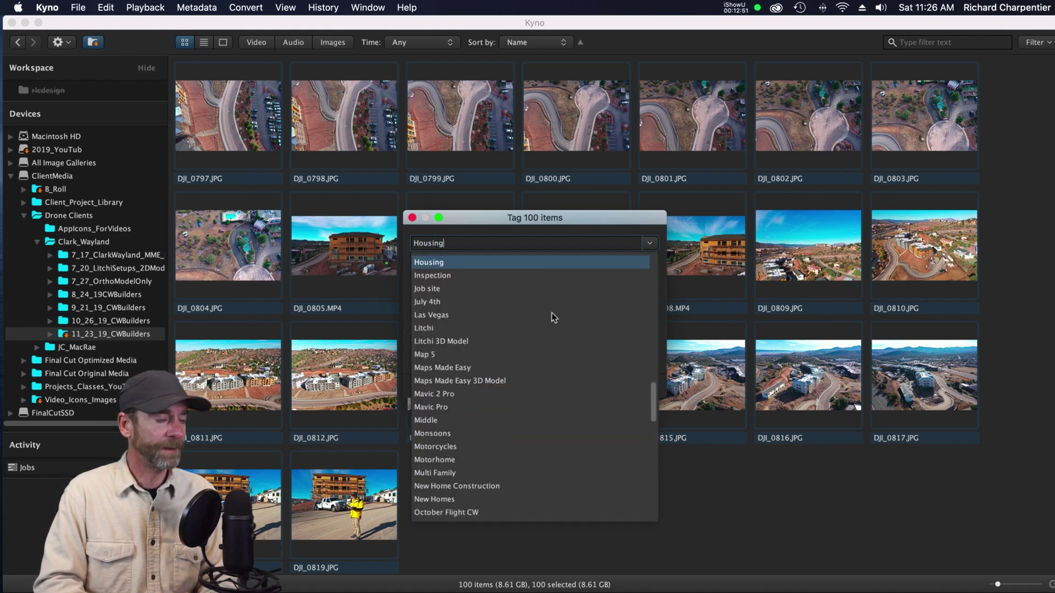
pyautogui.press('Return')
pyautogui.write('Progression Reports')
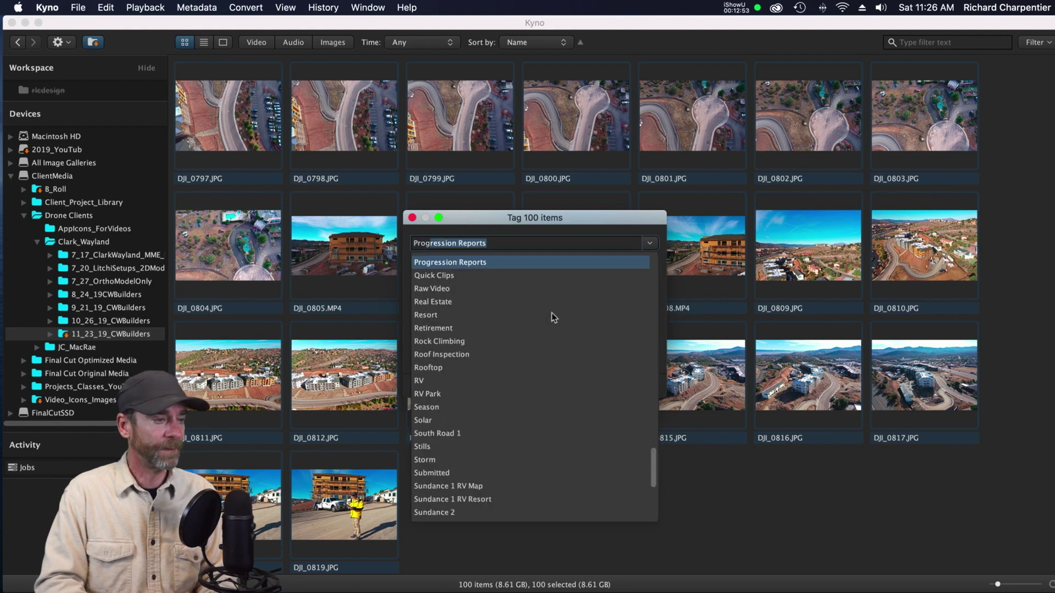
pyautogui.press('Return')
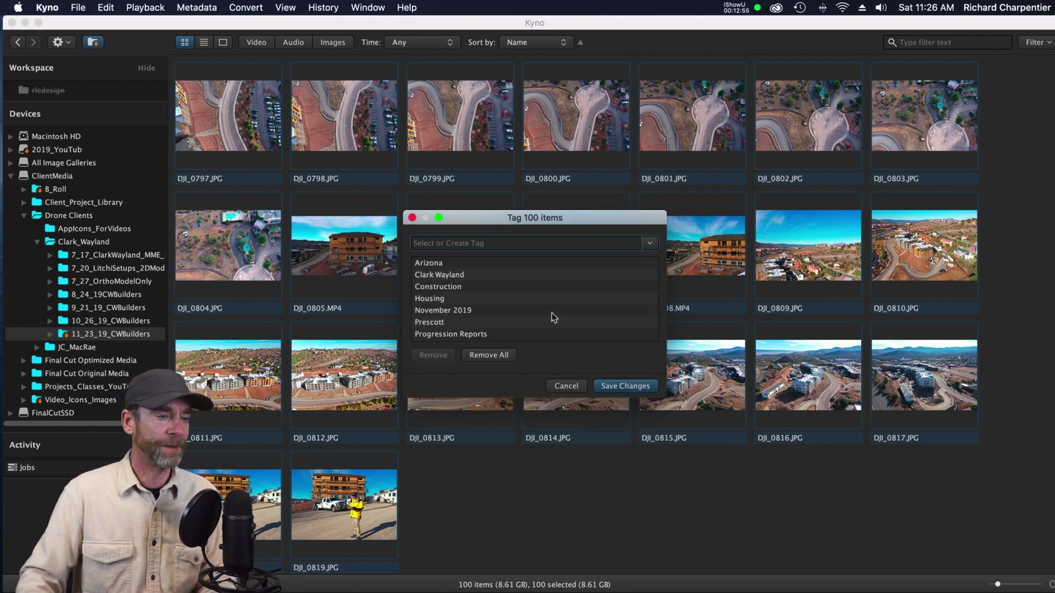
pyautogui.click(640, 386)
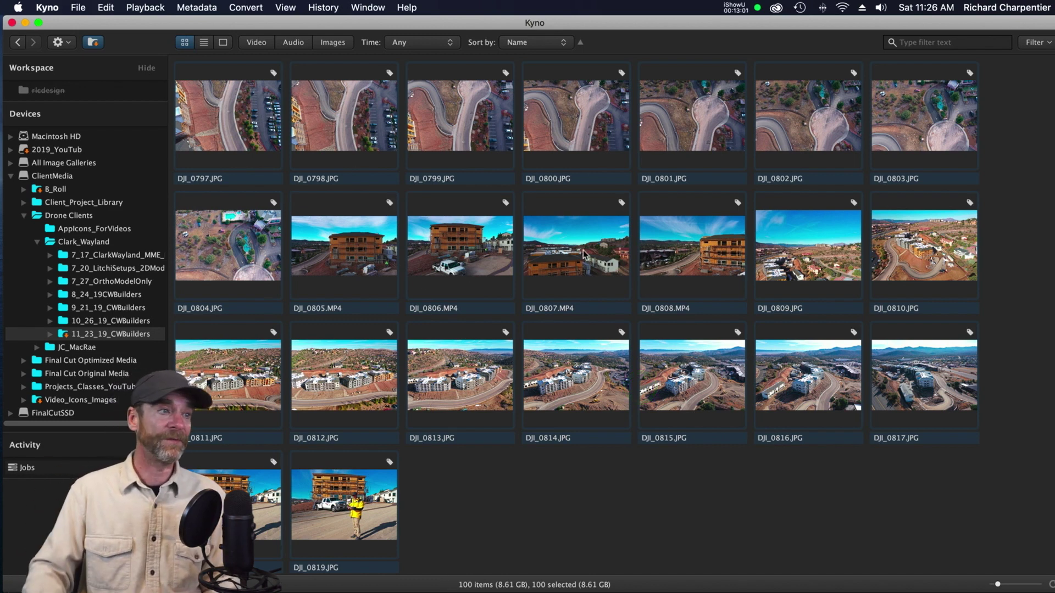
# Show only the videos, select DJI_0805.MP4 through DJI_0808.MP4, and save the additional tag Video Progression to them
pyautogui.click(259, 43)
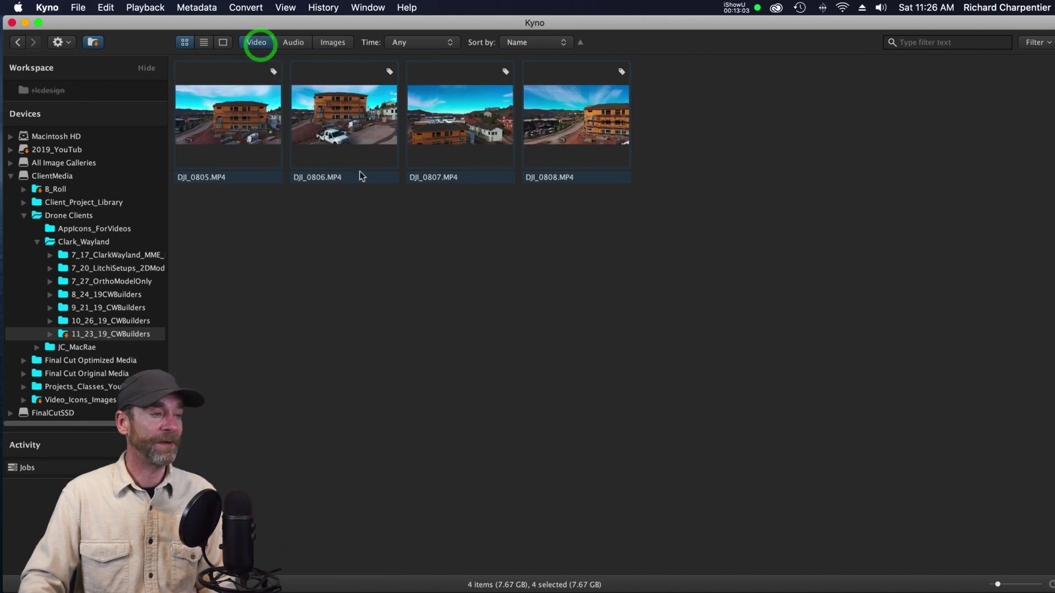
pyautogui.click(243, 122)
pyautogui.click(245, 120)
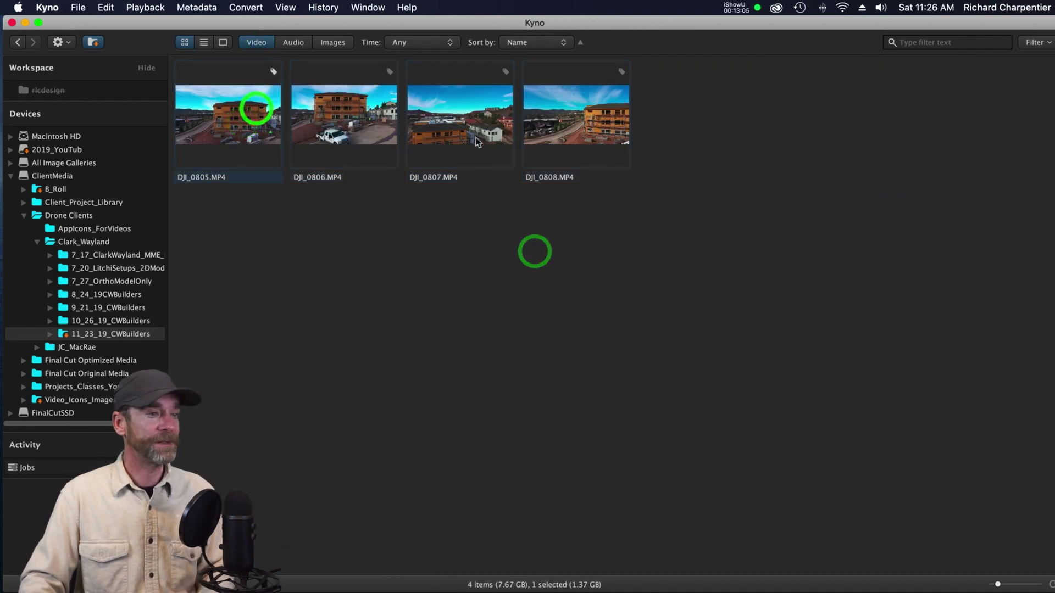
pyautogui.keyDown('shift'); pyautogui.click(543, 135); pyautogui.keyUp('shift')
pyautogui.rightClick(581, 111)
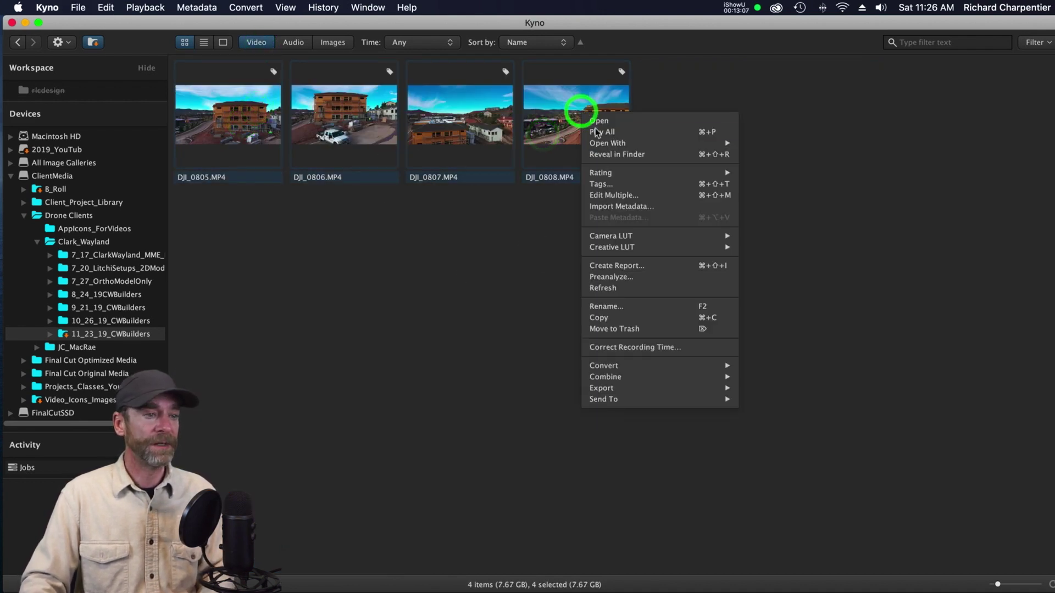
pyautogui.click(613, 188)
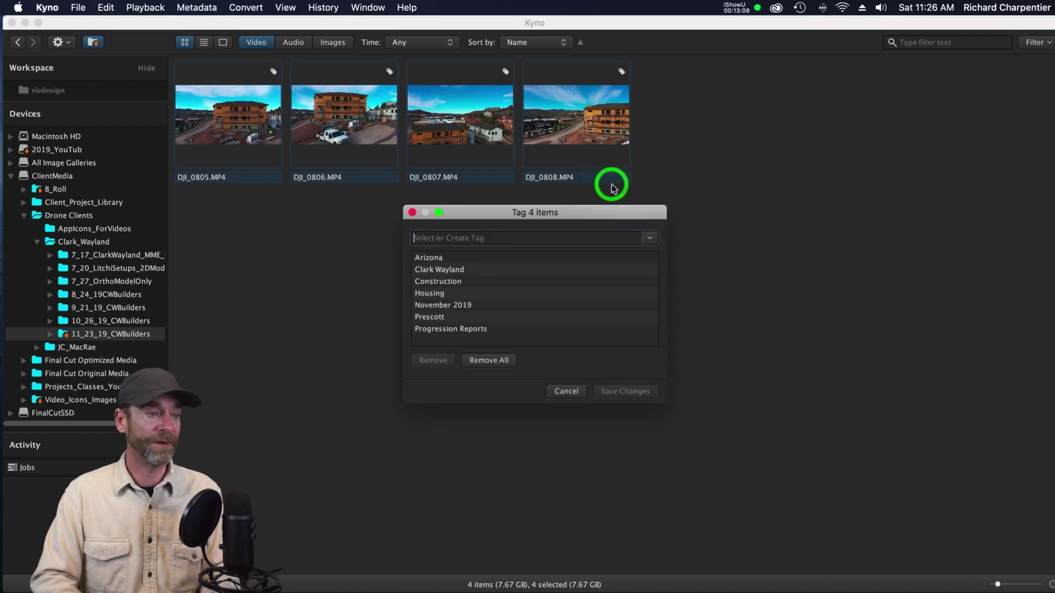
pyautogui.press('Down')
pyautogui.write('Video')
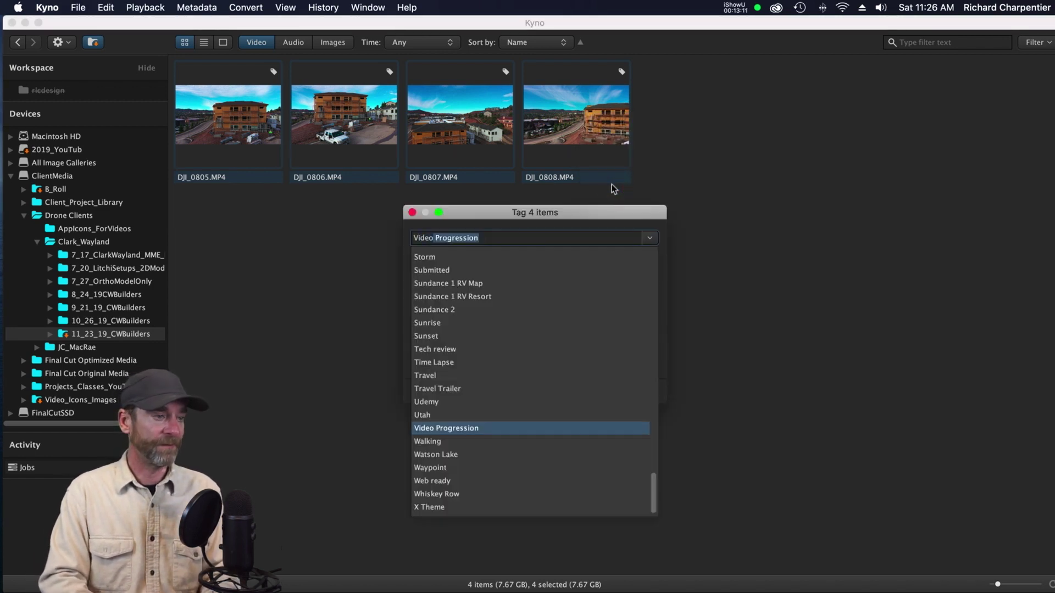
pyautogui.press('Return')
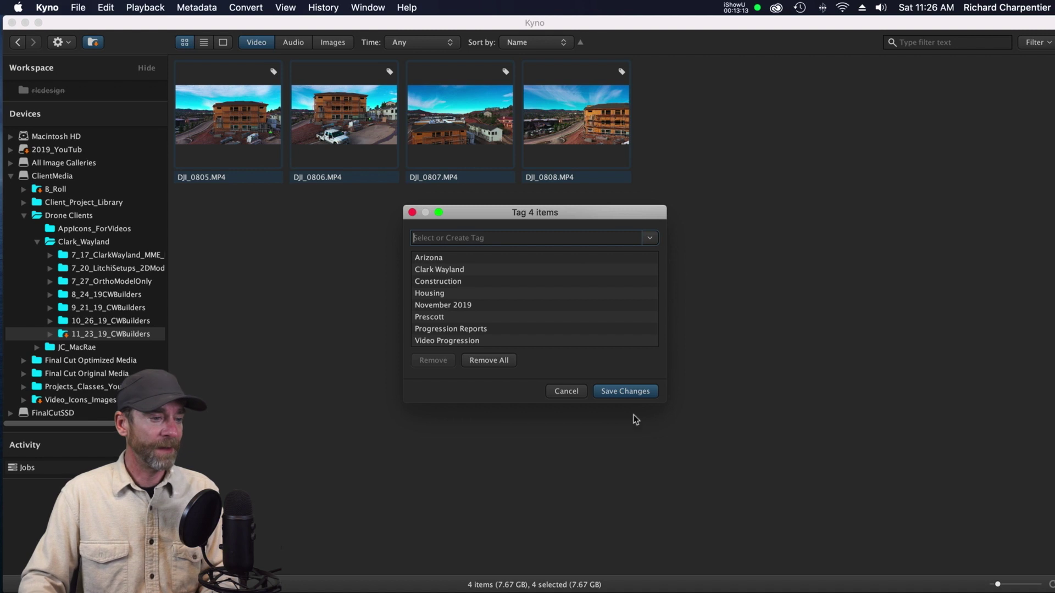
pyautogui.click(617, 391)
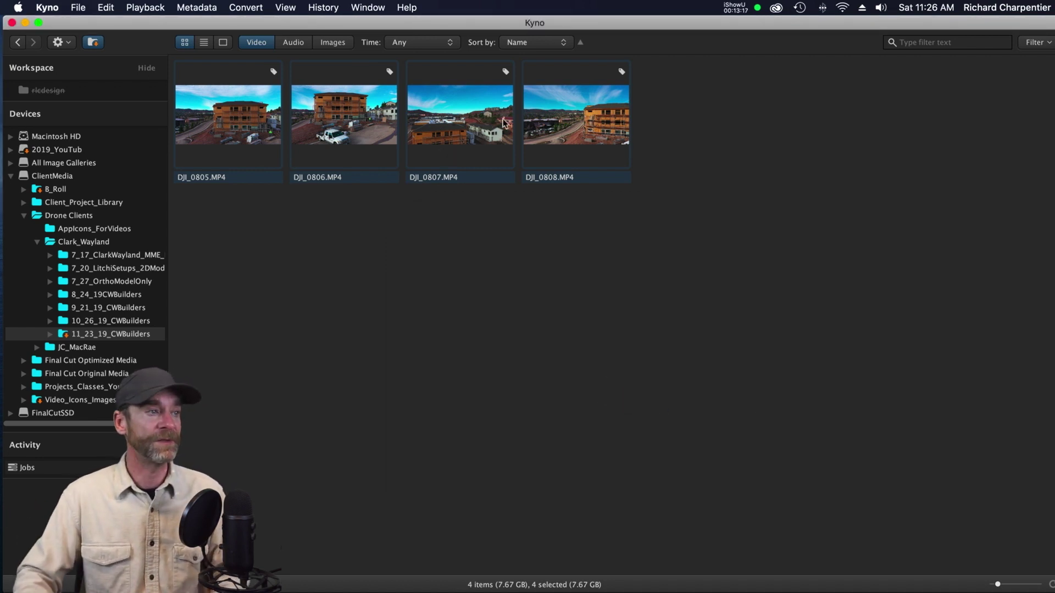
# Clear the Video filter, open DJI_0723.JPG to review its file details and tags, and return to the thumbnails
pyautogui.click(260, 45)
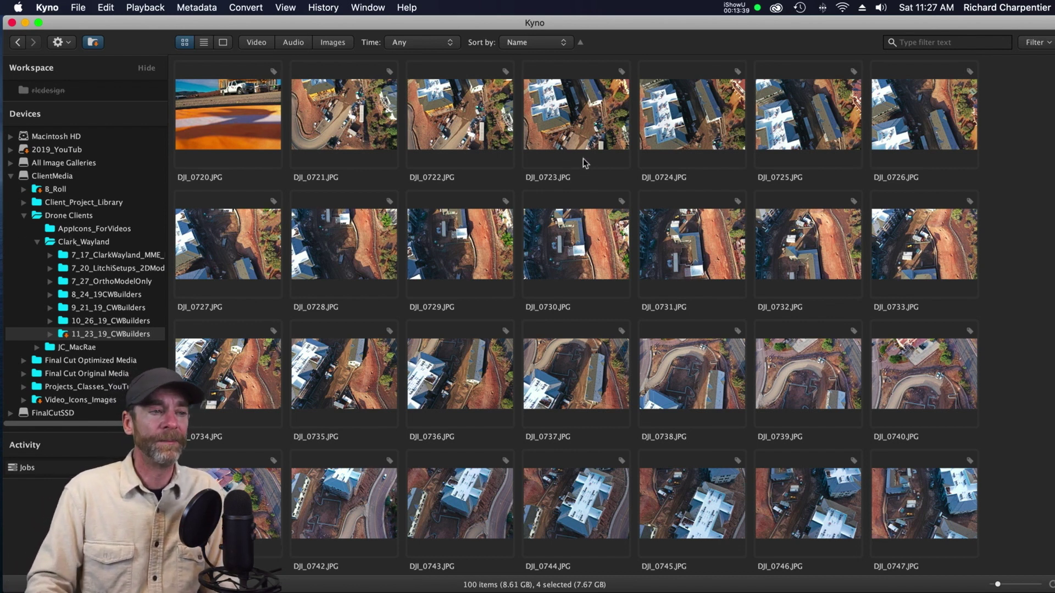
pyautogui.doubleClick(585, 139)
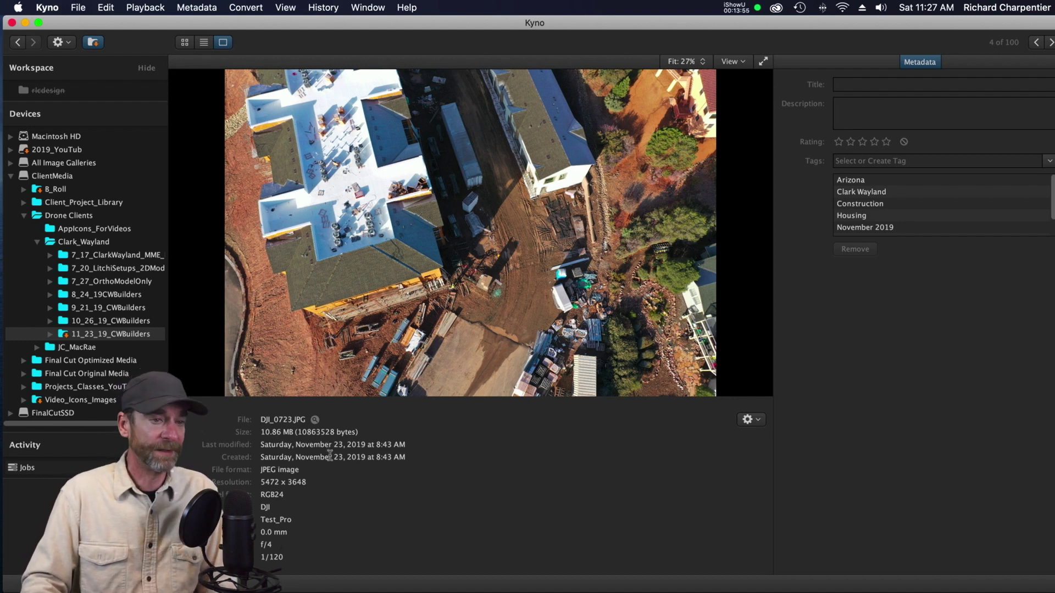
pyautogui.click(844, 85)
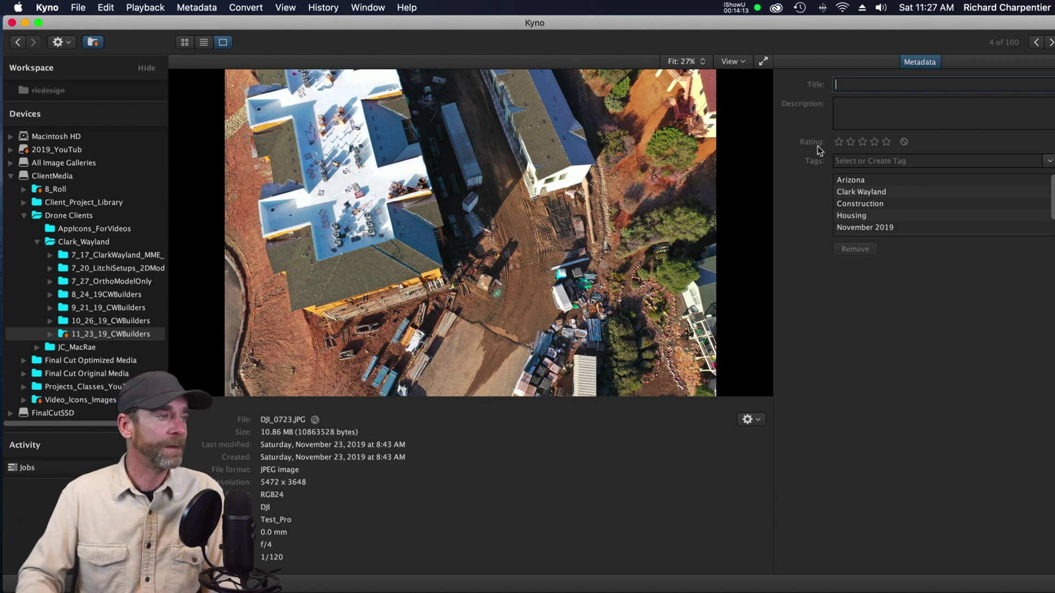
pyautogui.click(185, 42)
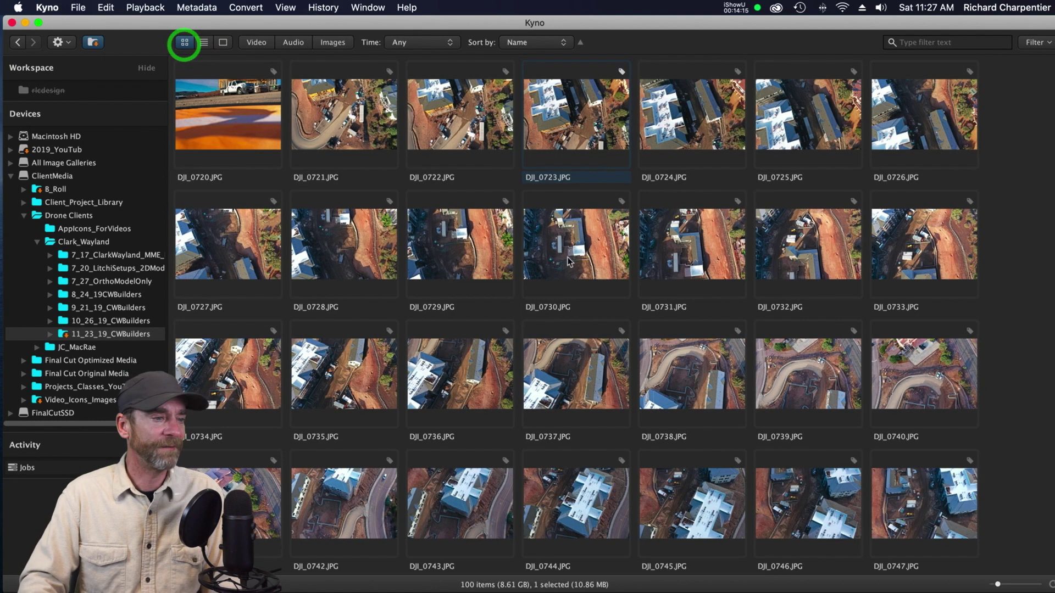